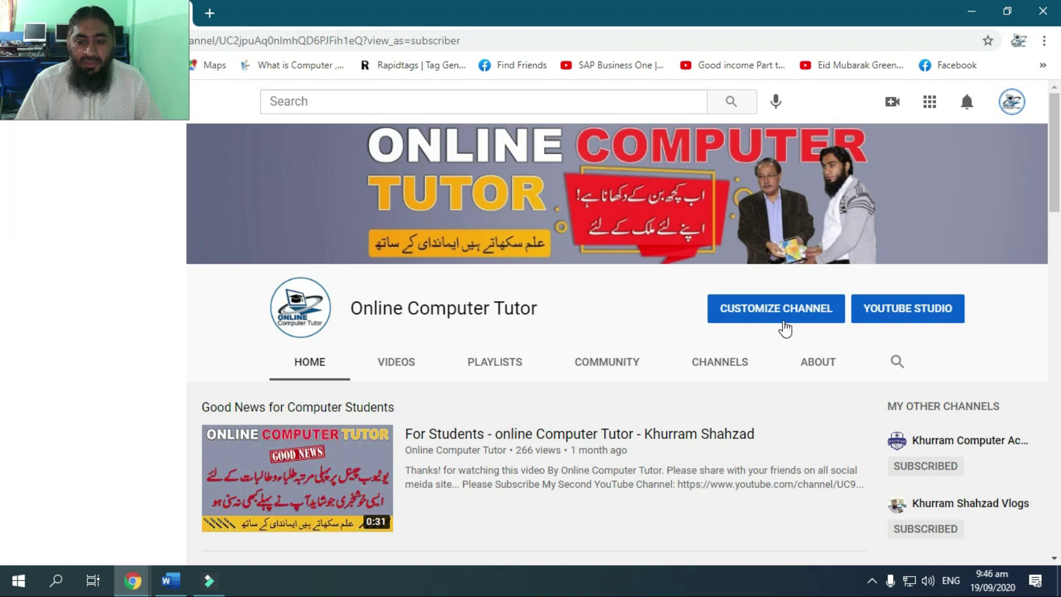
Open the Online Computer Tutor channel's editable About page and scroll down to its Links section
click(785, 327)
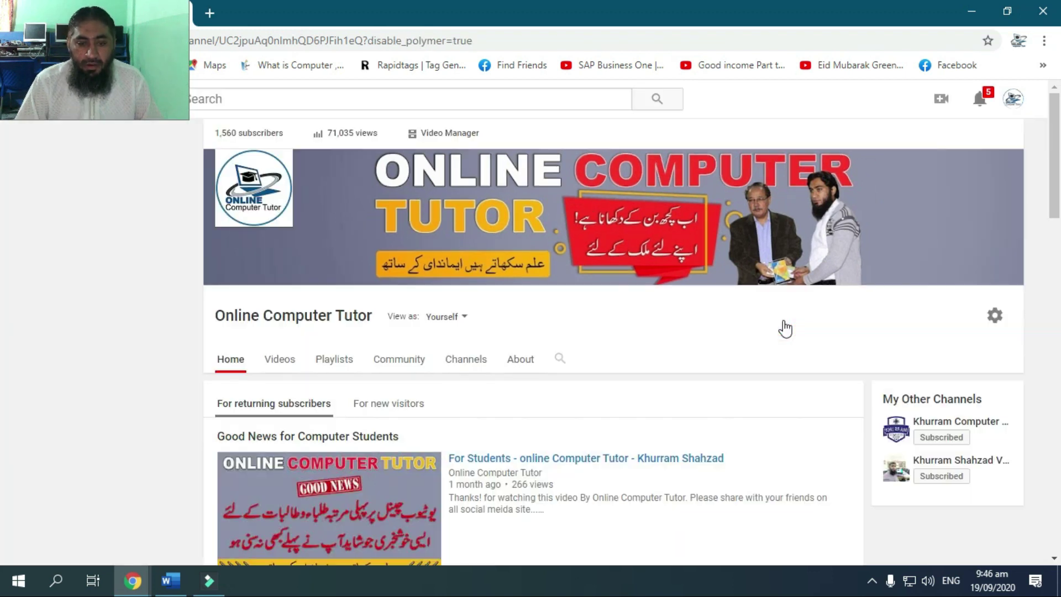
click(519, 361)
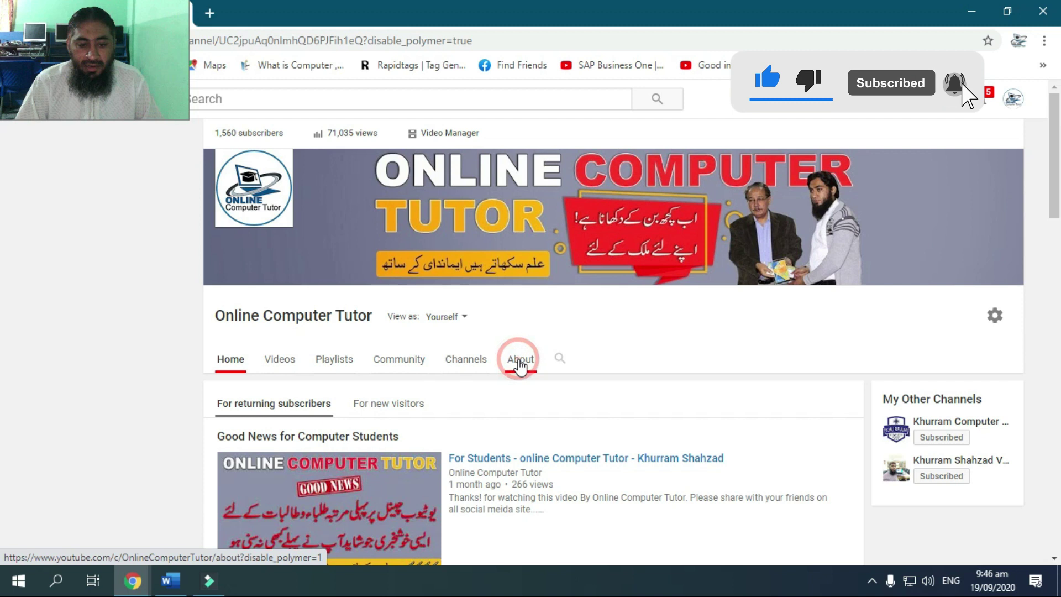
scroll(574, 440, down, 10)
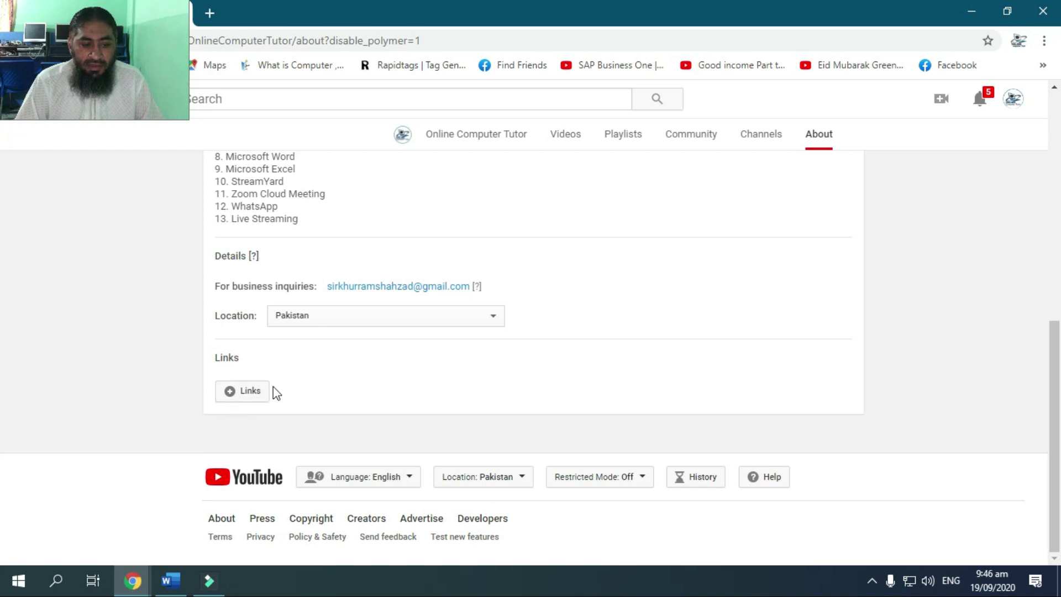
Add a new custom link titled Facebook and move to its URL box
click(225, 388)
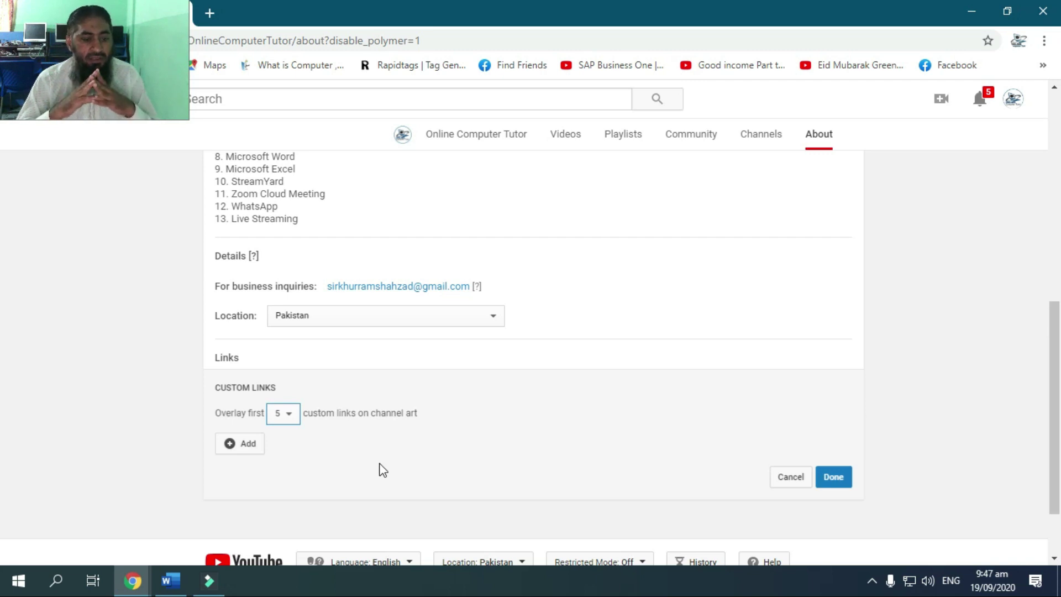
click(241, 444)
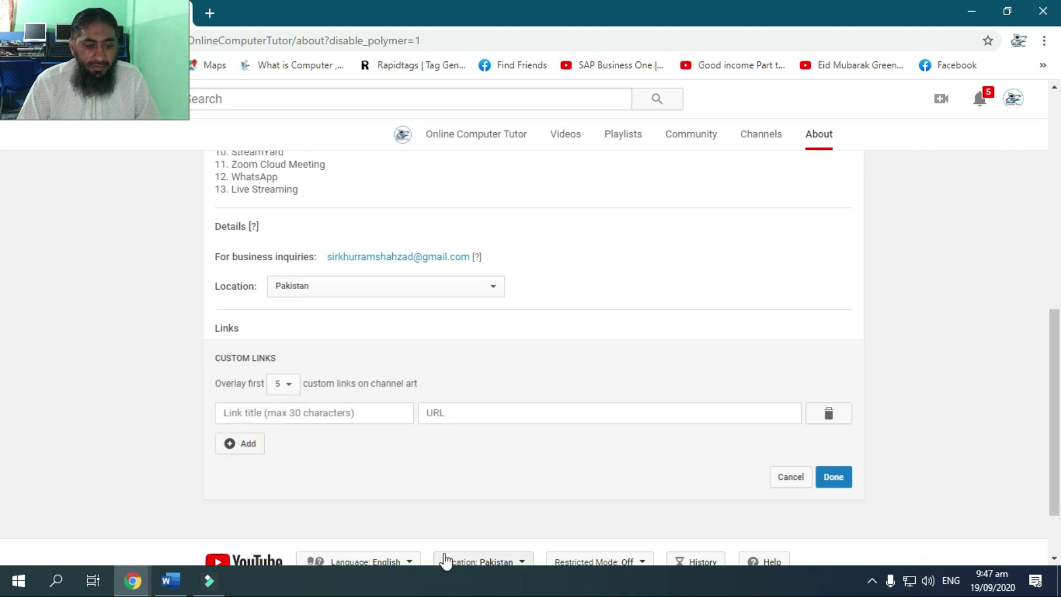
click(316, 418)
text(Facebook)
click(495, 407)
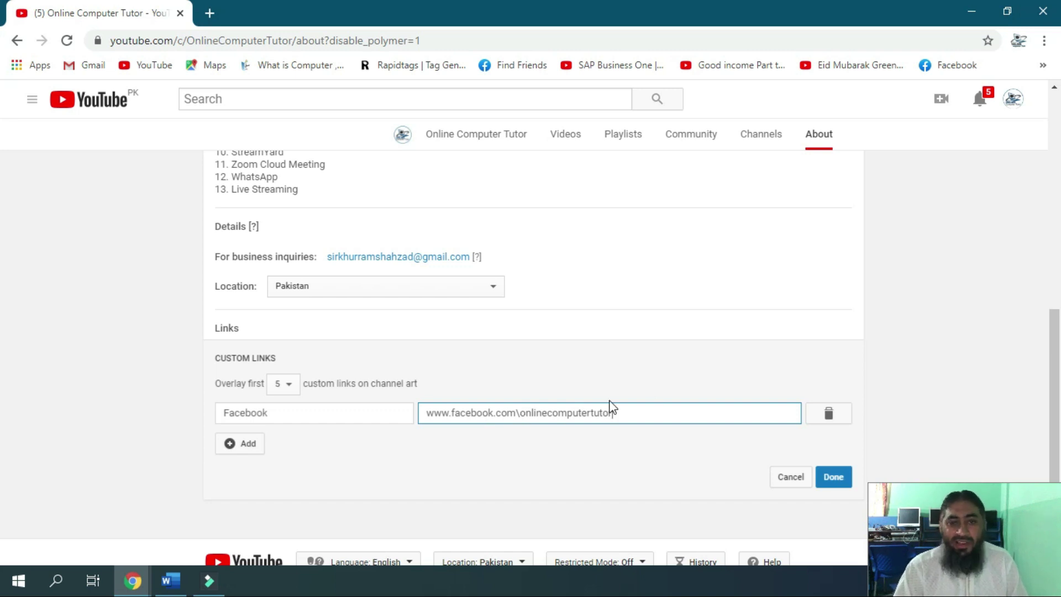
Go to facebook.com in a new tab and log in with the saved account and password
click(210, 12)
text(fa)
key(Return)
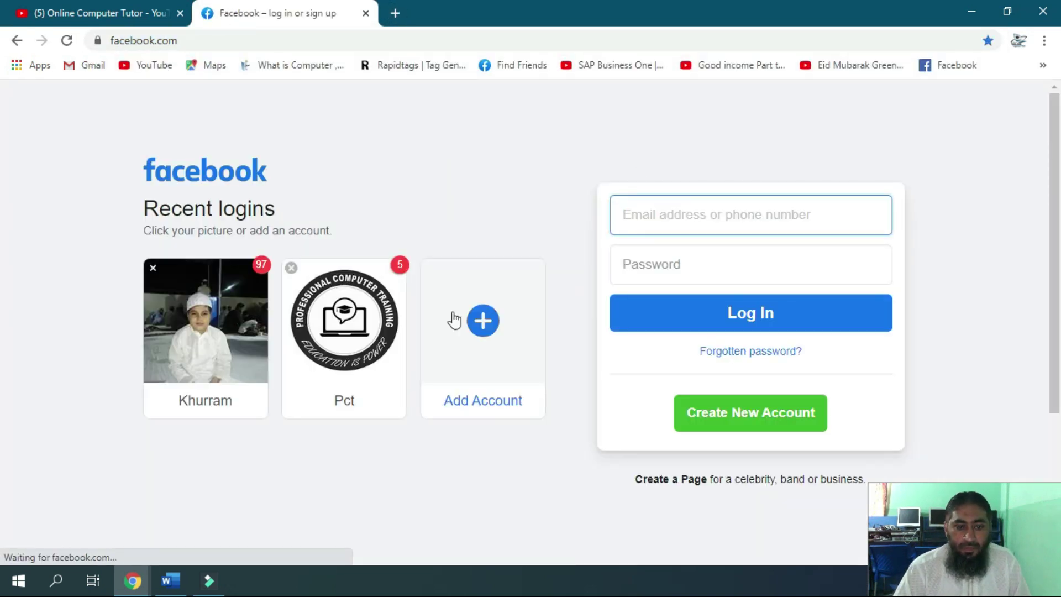
click(163, 337)
click(589, 342)
text(***********)
key(Return)
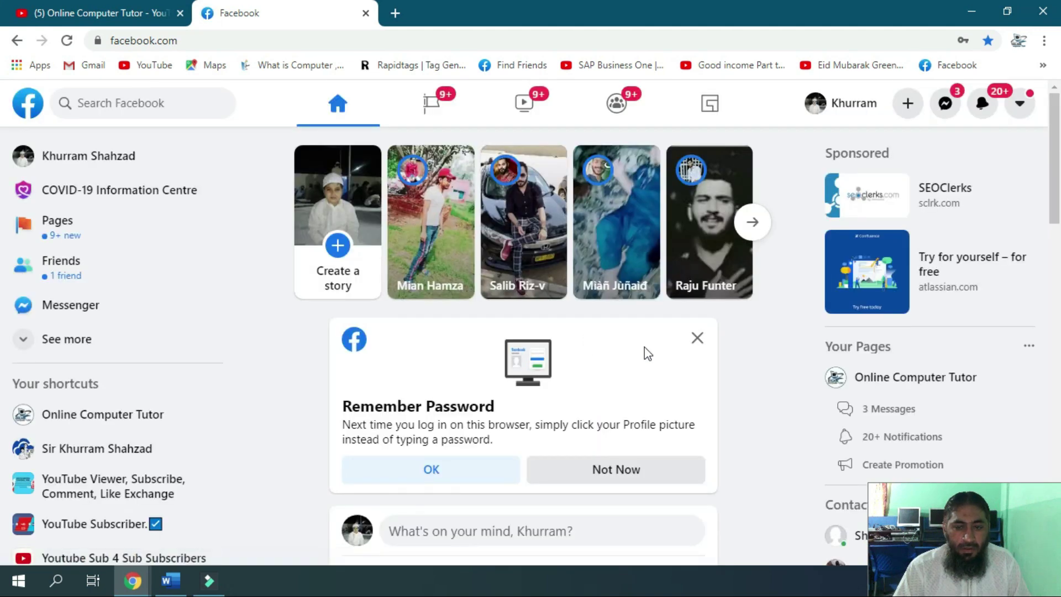
Copy the Online Computer Tutor page address, then select the old Facebook URL in YouTube
click(1019, 102)
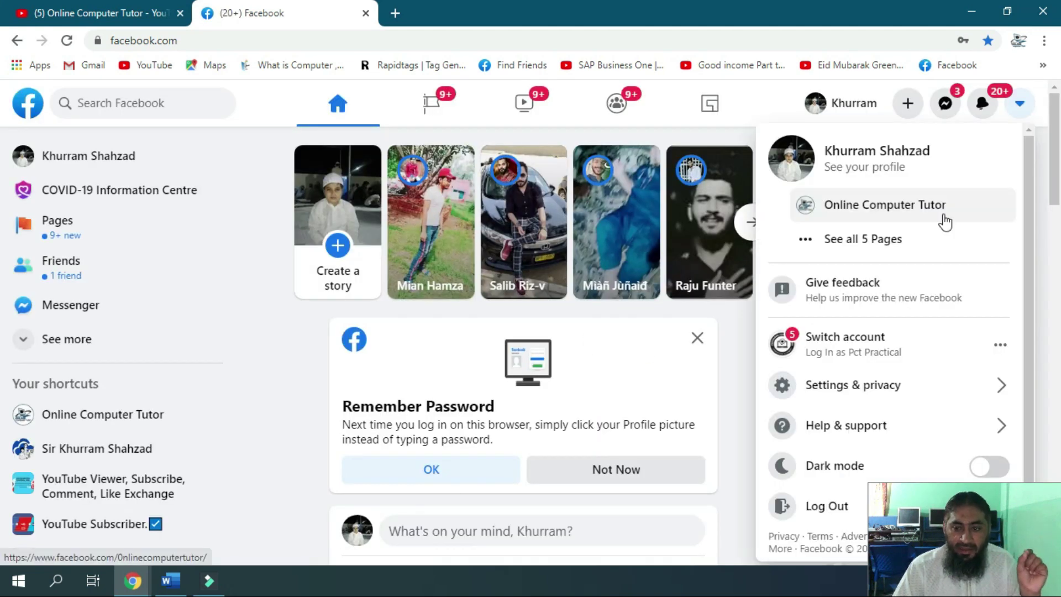
click(945, 220)
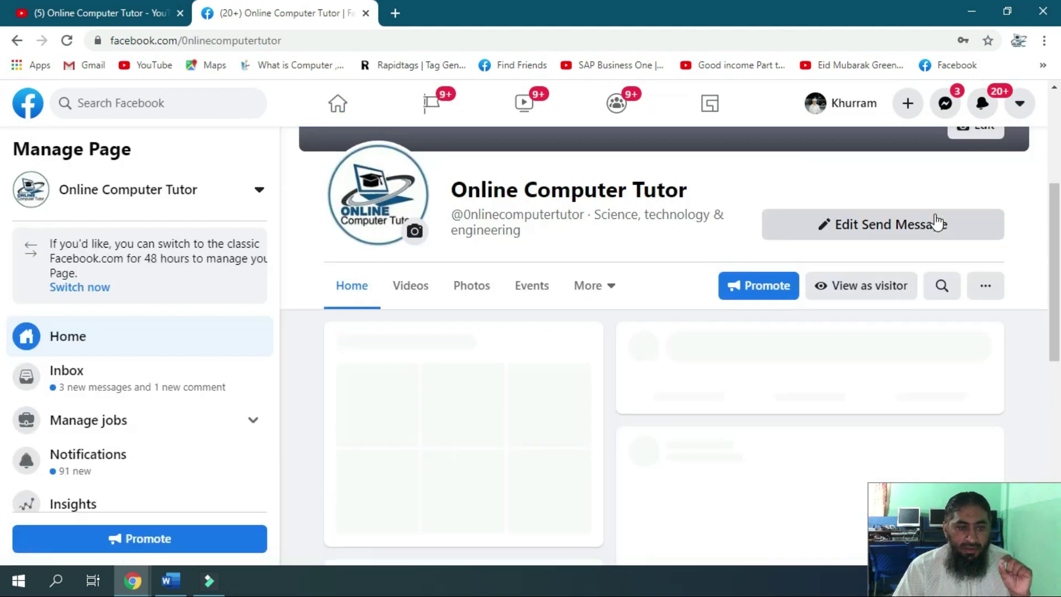
click(209, 40)
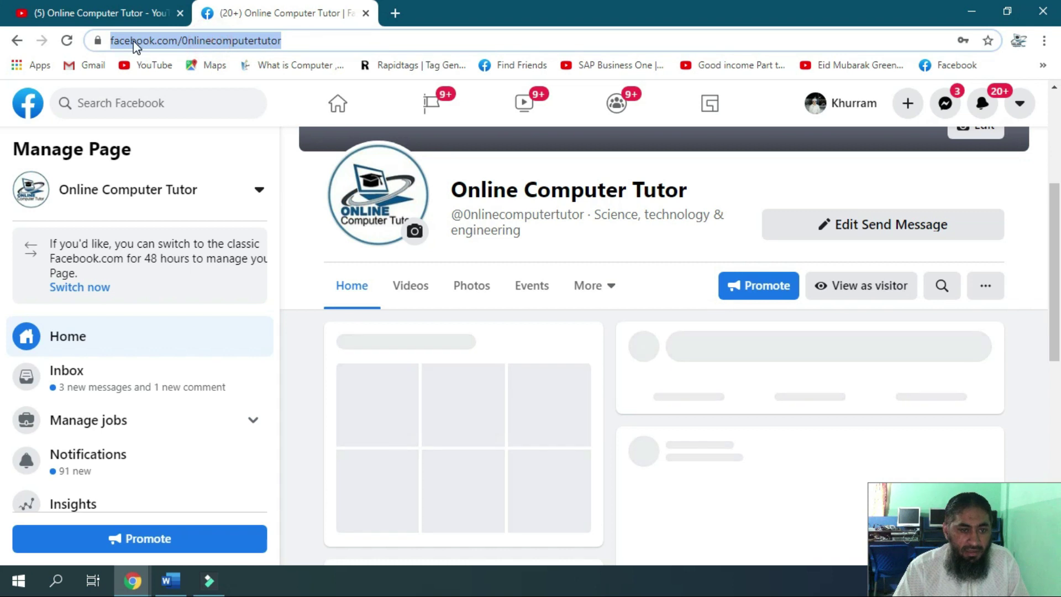
right_click(251, 44)
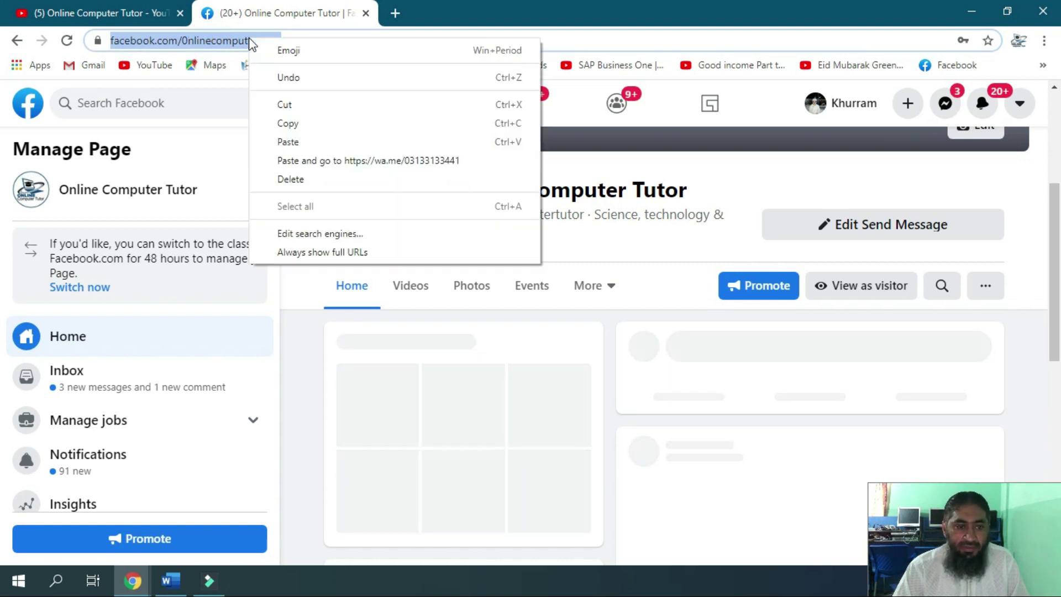
click(306, 123)
click(109, 9)
drag(672, 412, 335, 426)
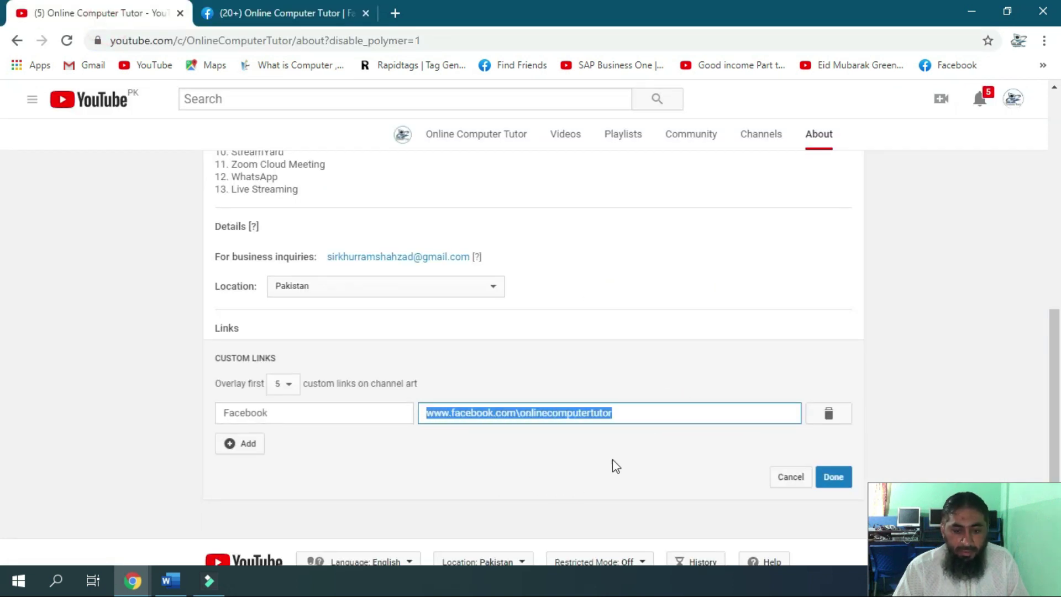
Paste the copied Facebook page address as the URL, then add a second link titled WhatsApp
key(ctrl+v)
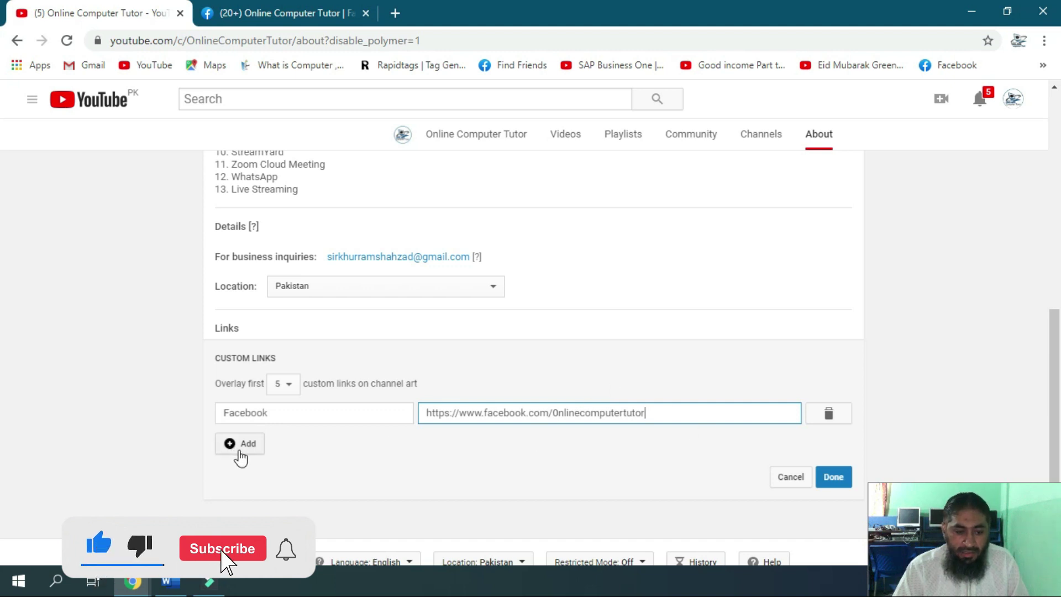
click(241, 449)
click(350, 414)
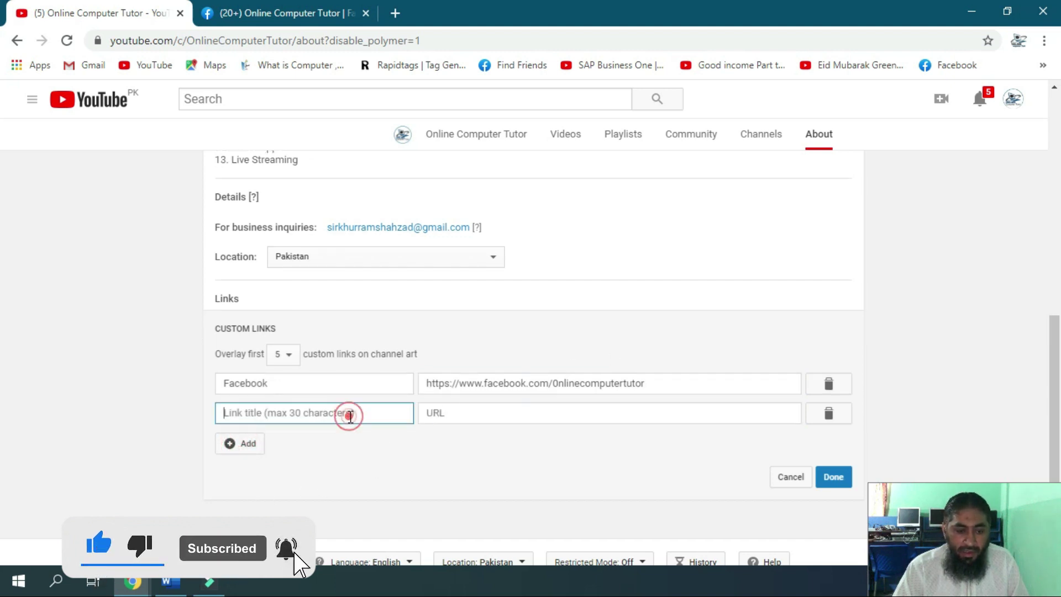
text(WhatsApP)
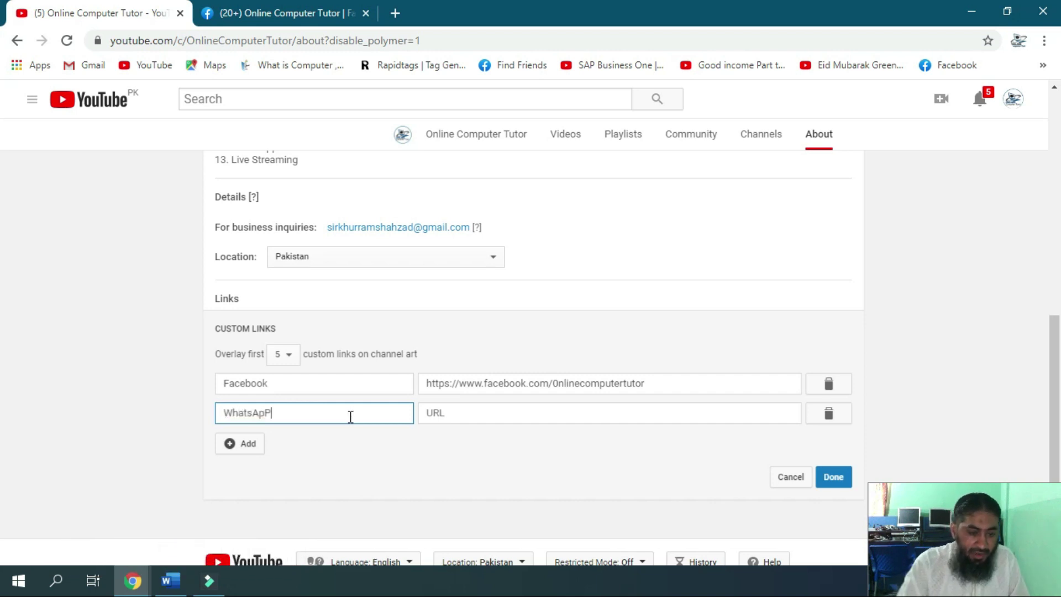
click(470, 419)
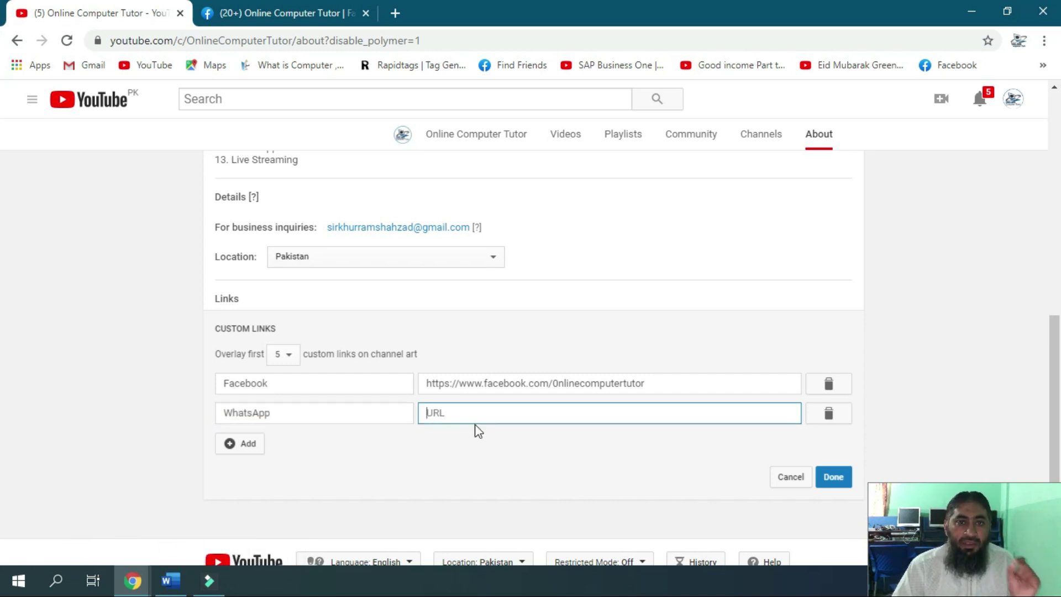
click(470, 416)
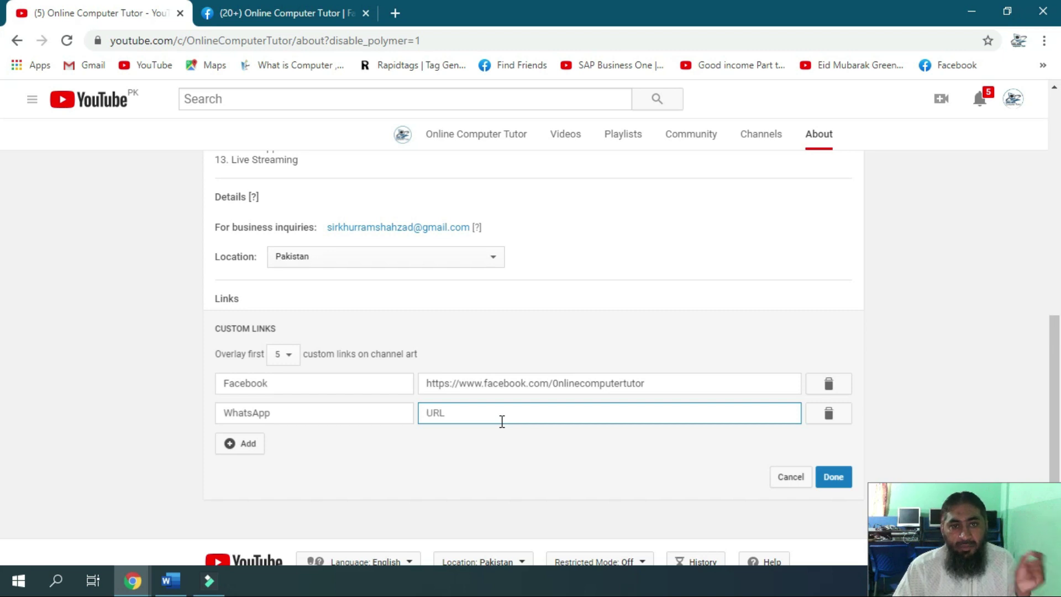
click(400, 13)
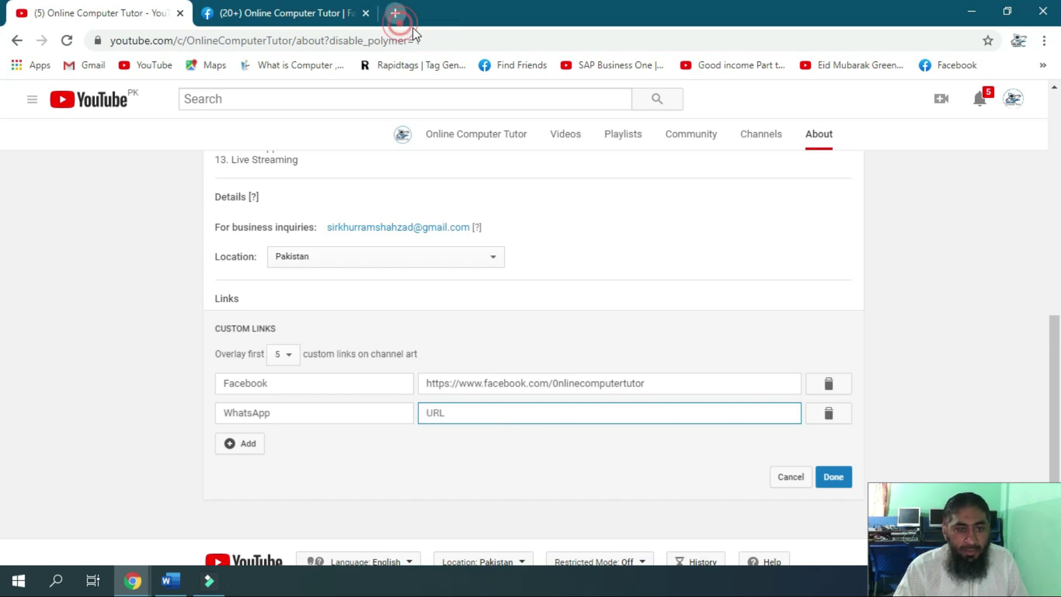
text(htt)
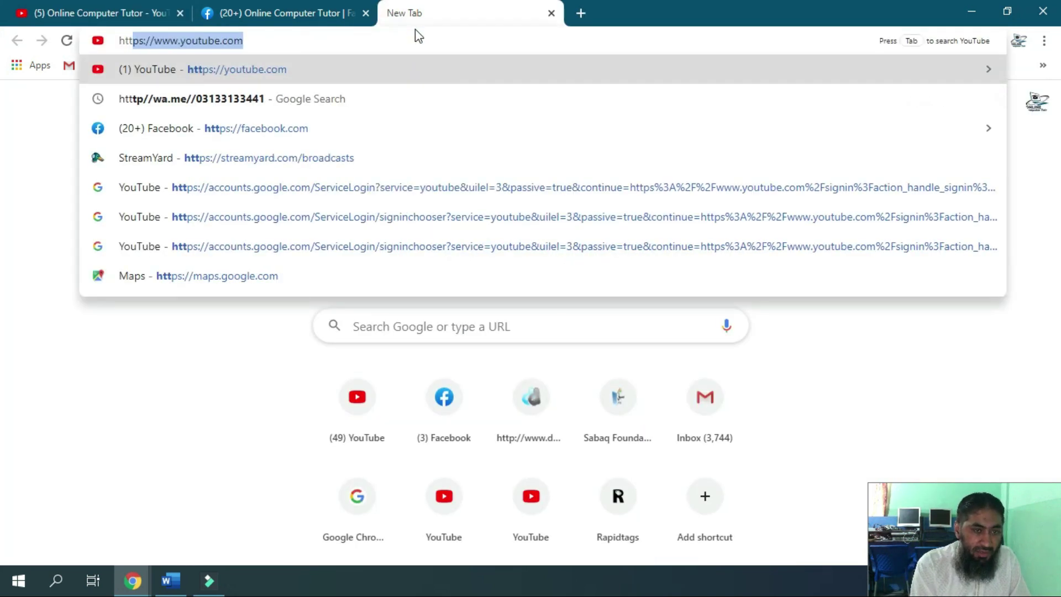
key(End)
key(BackSpace)
key(BackSpace)
key(BackSpace)
key(BackSpace)
key(BackSpace)
key(BackSpace)
key(BackSpace)
key(BackSpace)
key(BackSpace)
key(BackSpace)
key(BackSpace)
key(BackSpace)
key(BackSpace)
key(BackSpace)
key(BackSpace)
key(BackSpace)
key(BackSpace)
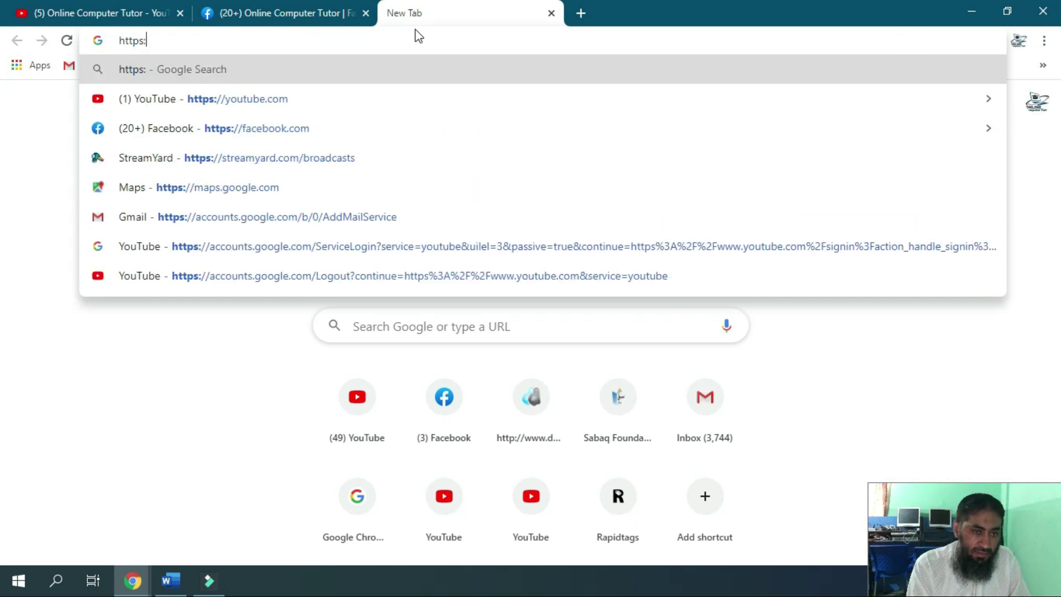
text(//)
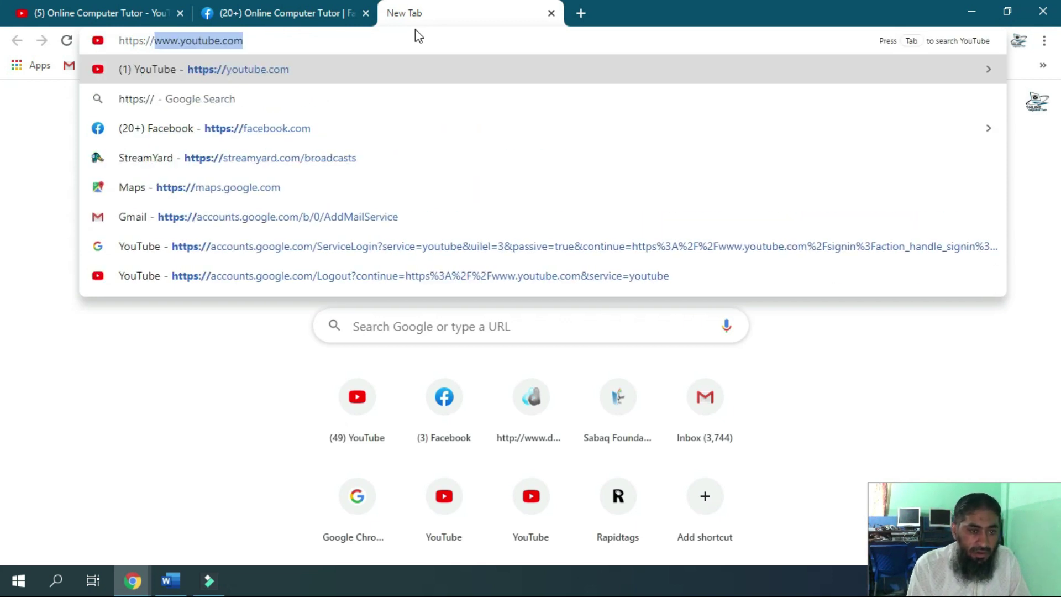
text(wa)
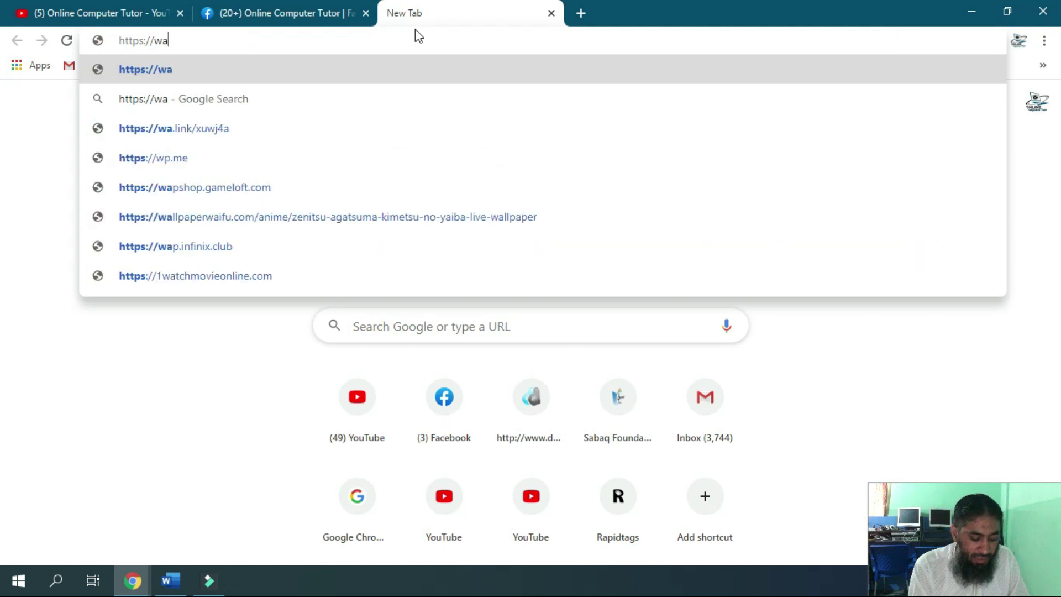
text(.me)
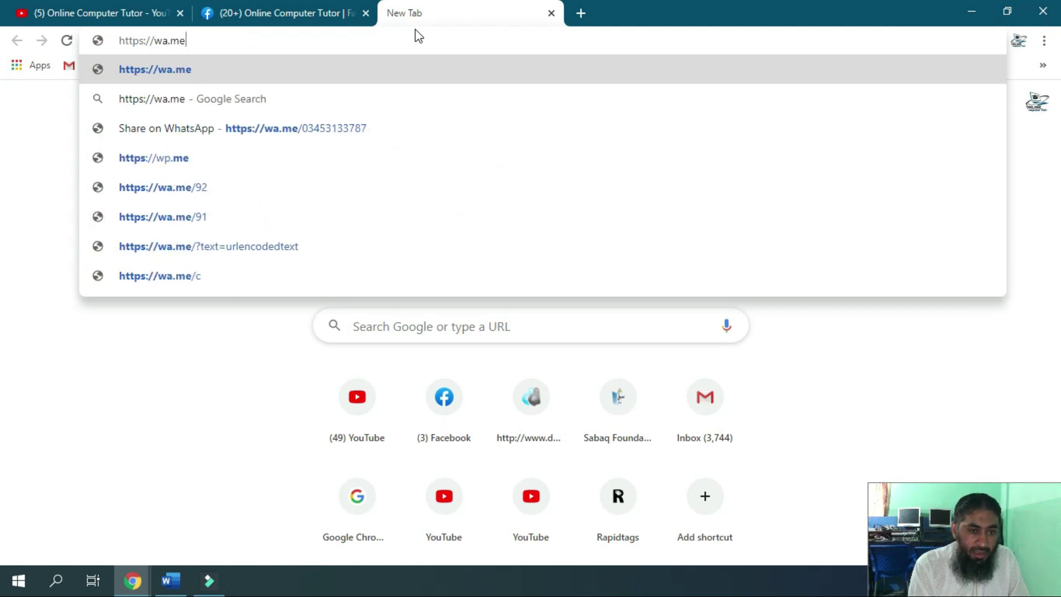
text(/03)
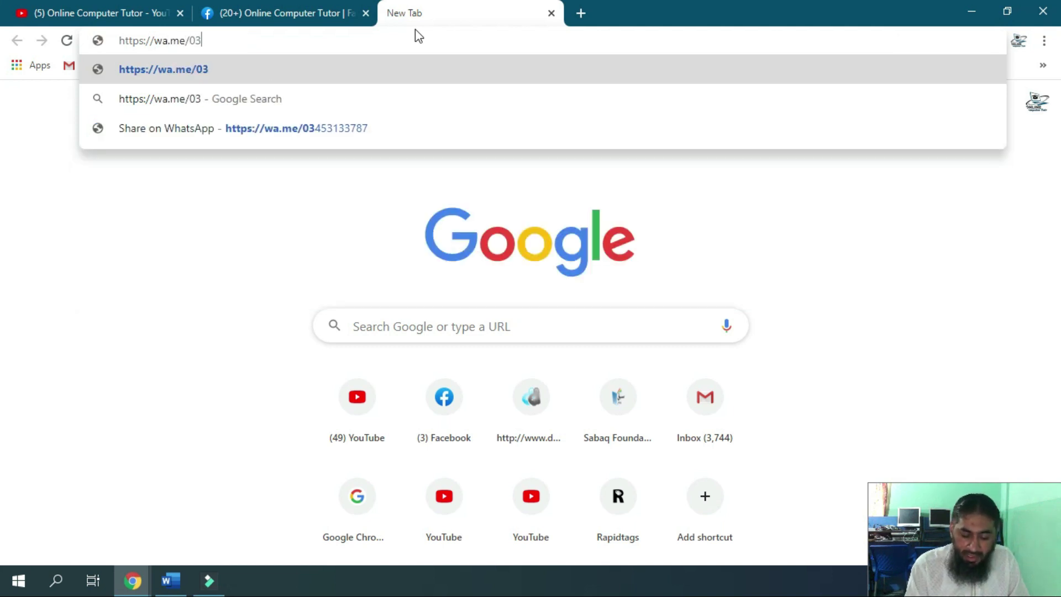
text(13)
key(BackSpace)
key(BackSpace)
key(BackSpace)
key(BackSpace)
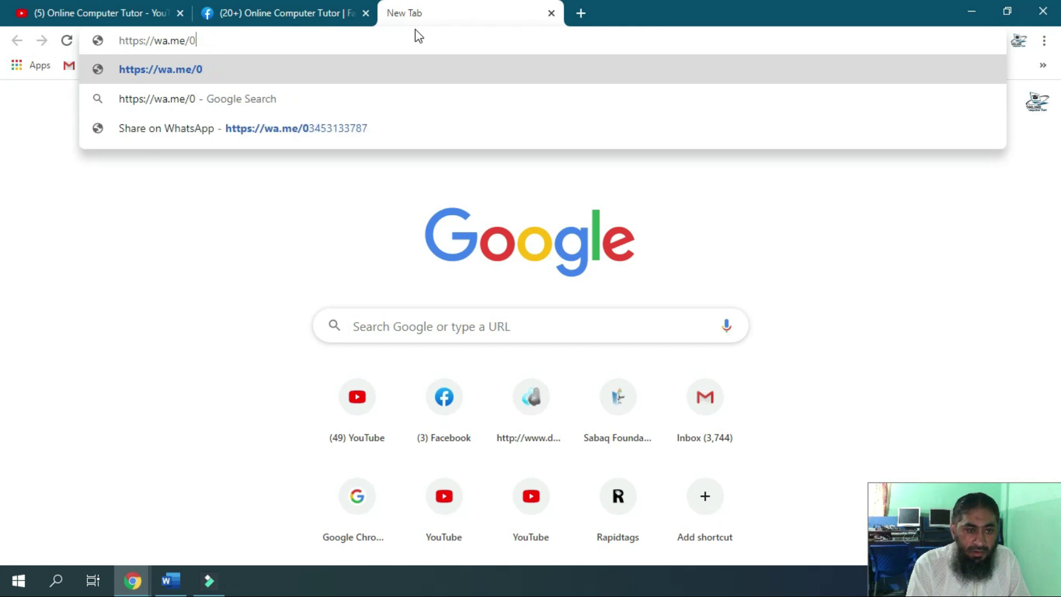
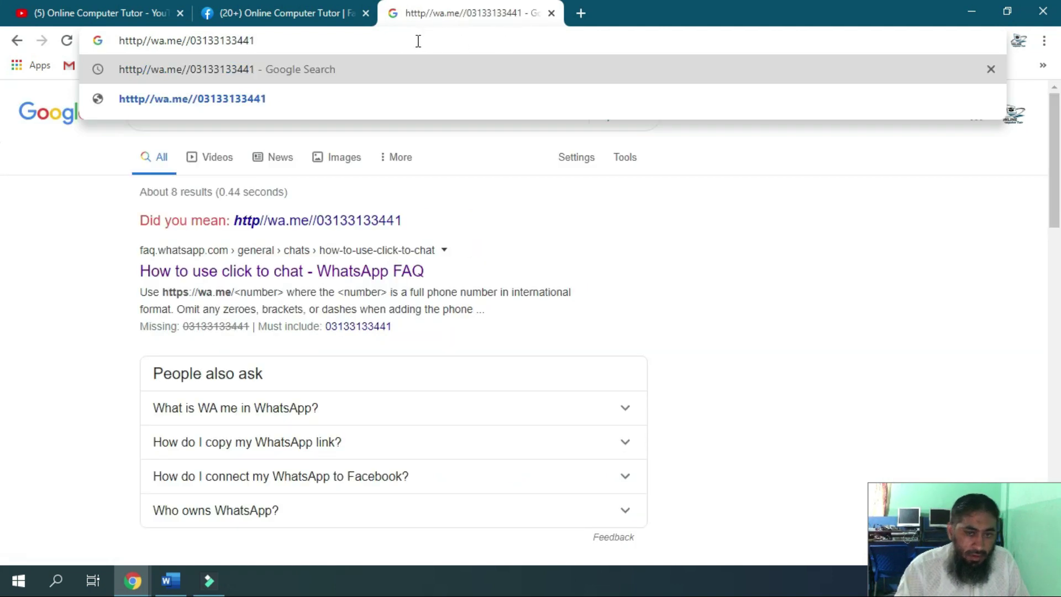
Copy the full wa.me WhatsApp chat address
drag(397, 44, 111, 41)
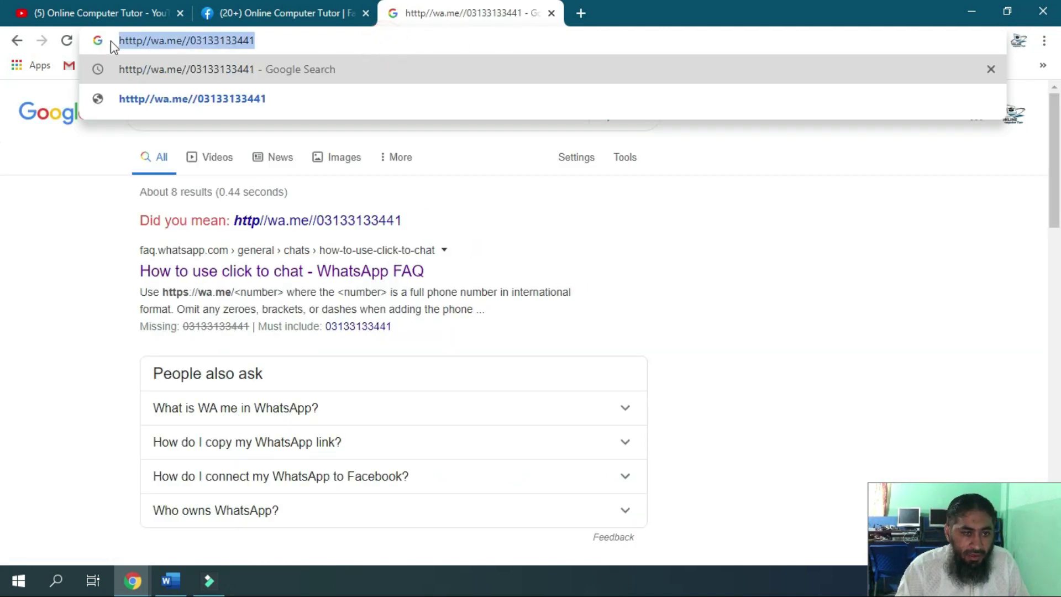
right_click(125, 44)
click(177, 125)
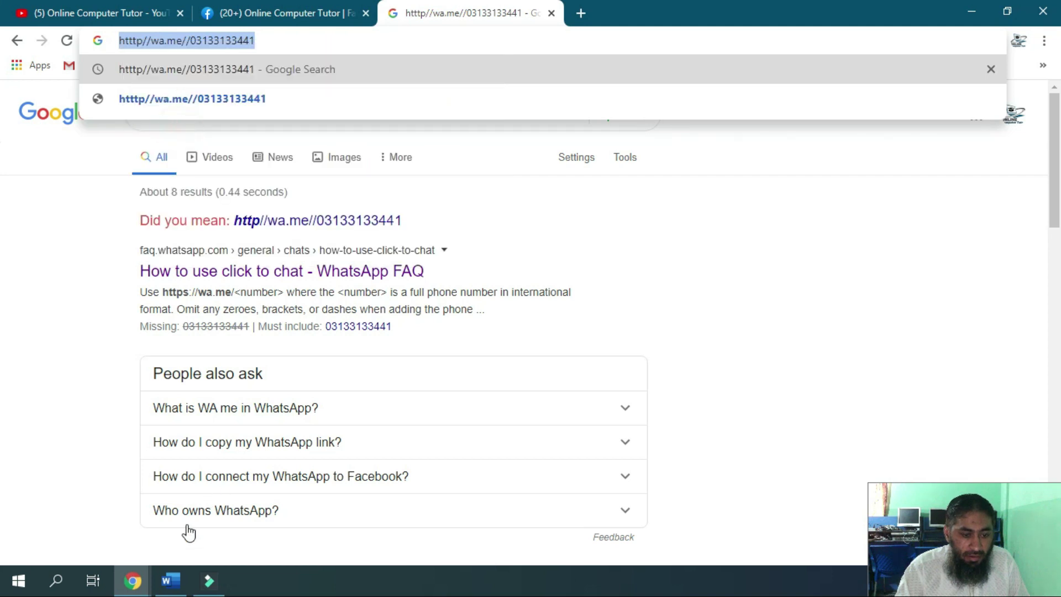
click(147, 582)
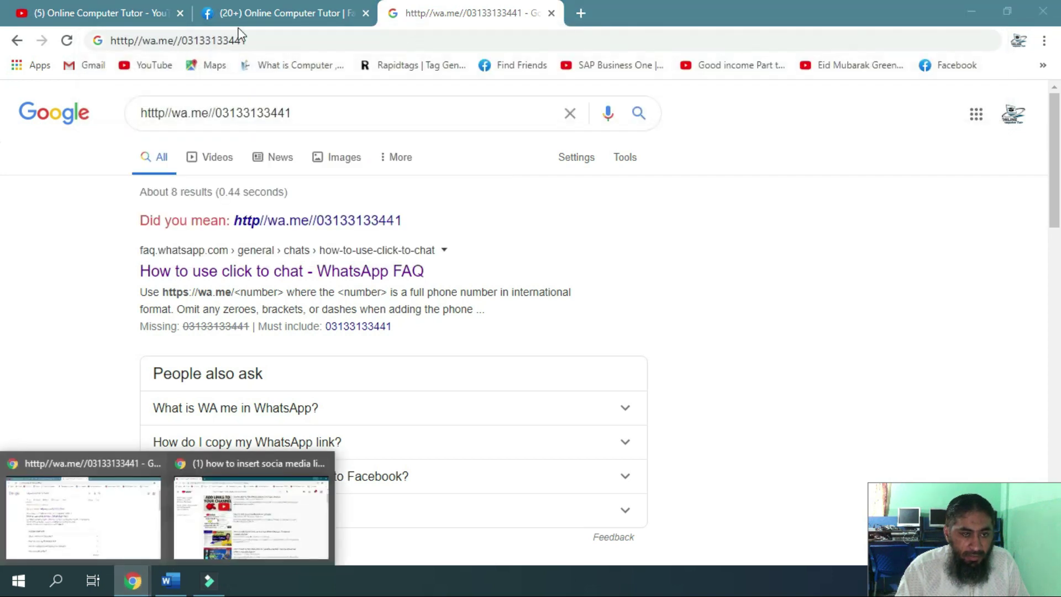
Paste the wa.me chat address into the WhatsApp link's URL field
click(268, 529)
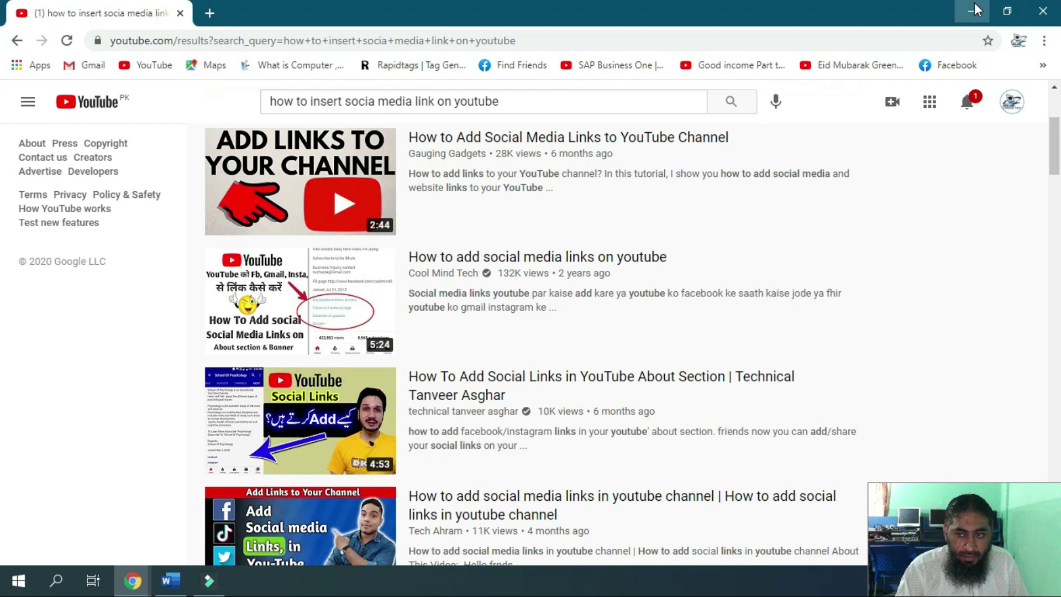
click(971, 12)
click(160, 12)
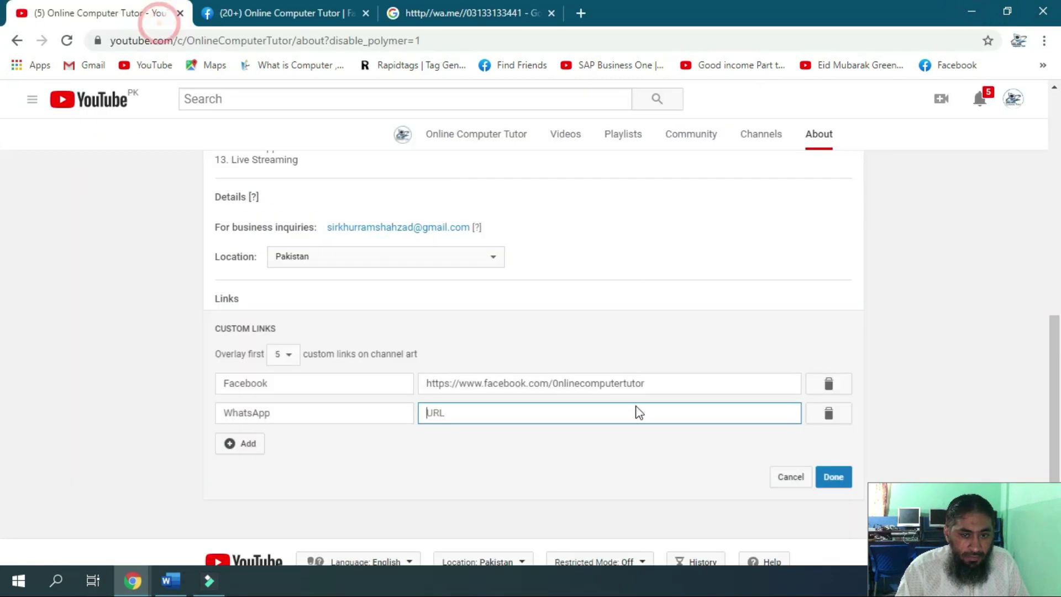
click(574, 413)
key(ctrl+v)
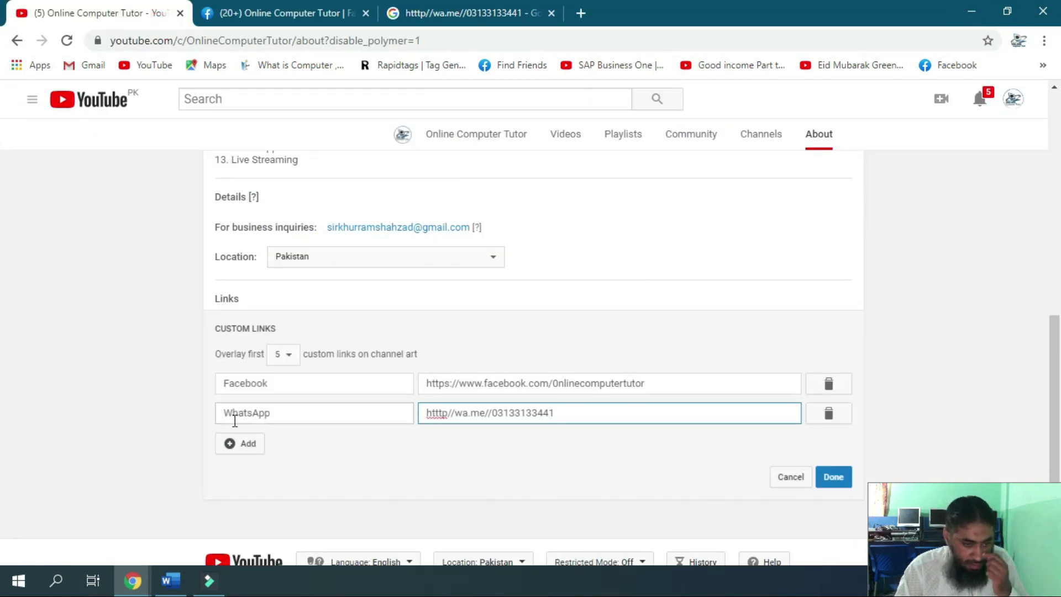
Add a third custom link titled Insta and move to its URL field
click(235, 443)
click(283, 412)
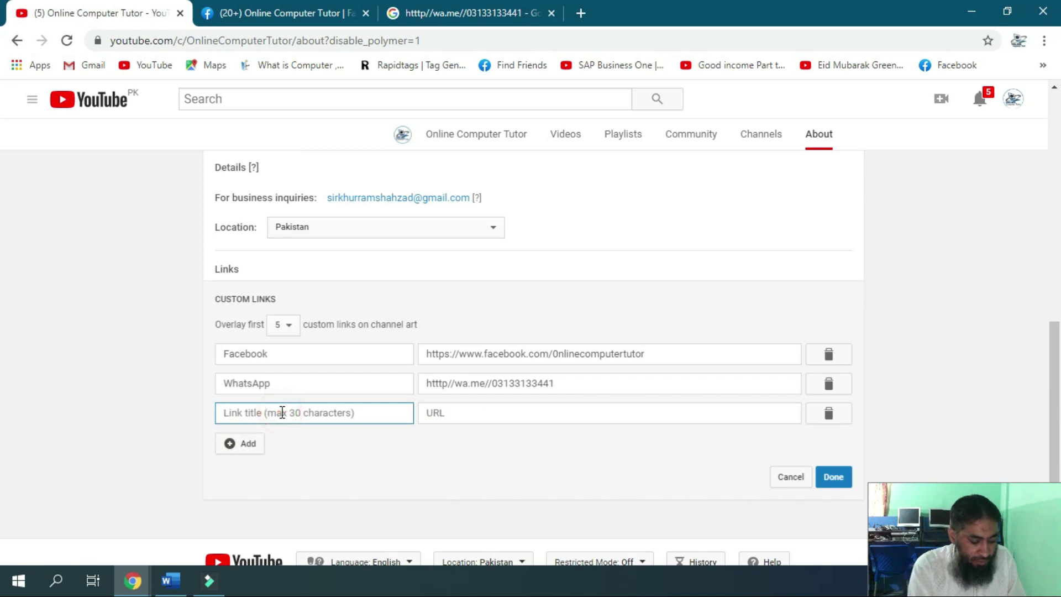
text(Tw)
key(BackSpace)
text(Insta)
click(467, 415)
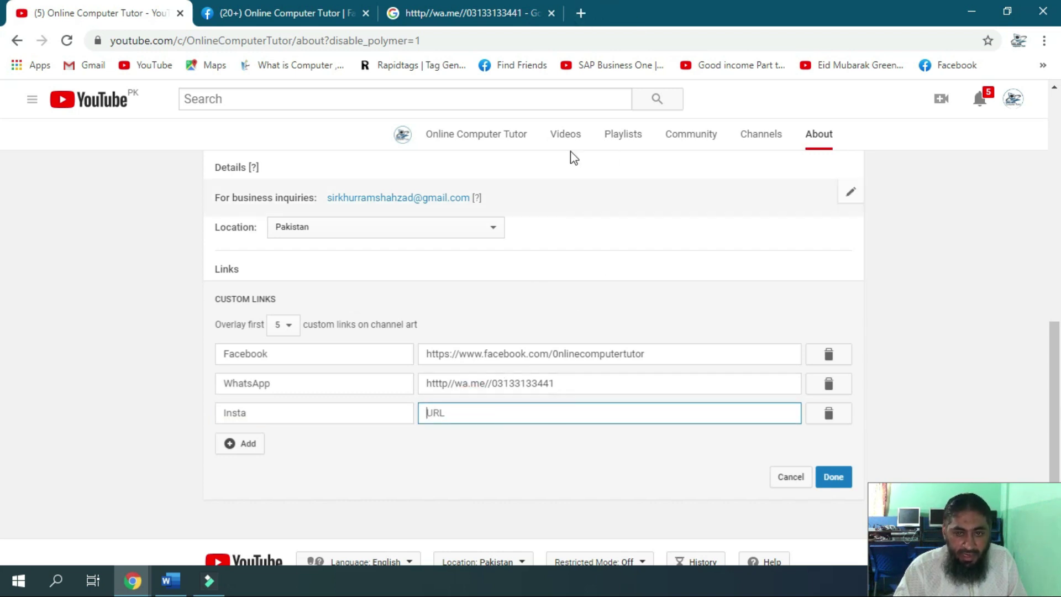
click(581, 14)
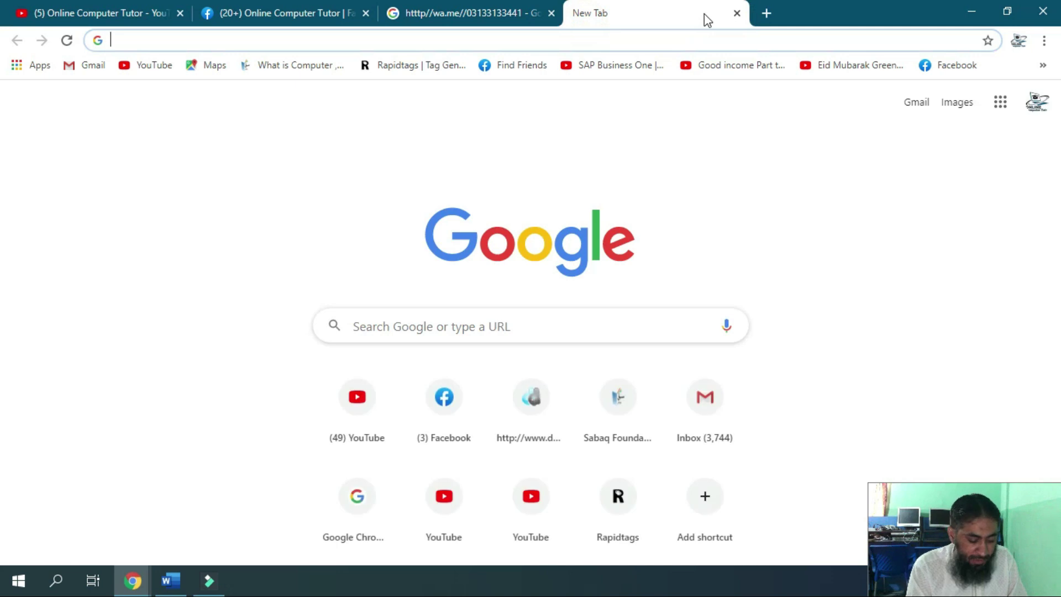
Open Instagram from a search for insta and sign in with the saved username and password
text(insta)
key(Return)
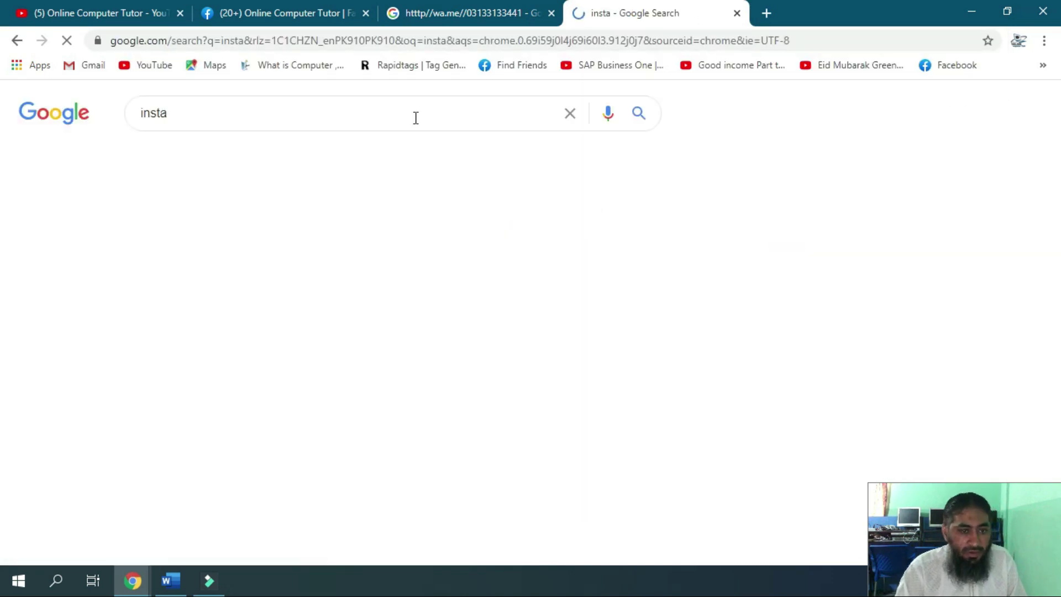
click(184, 301)
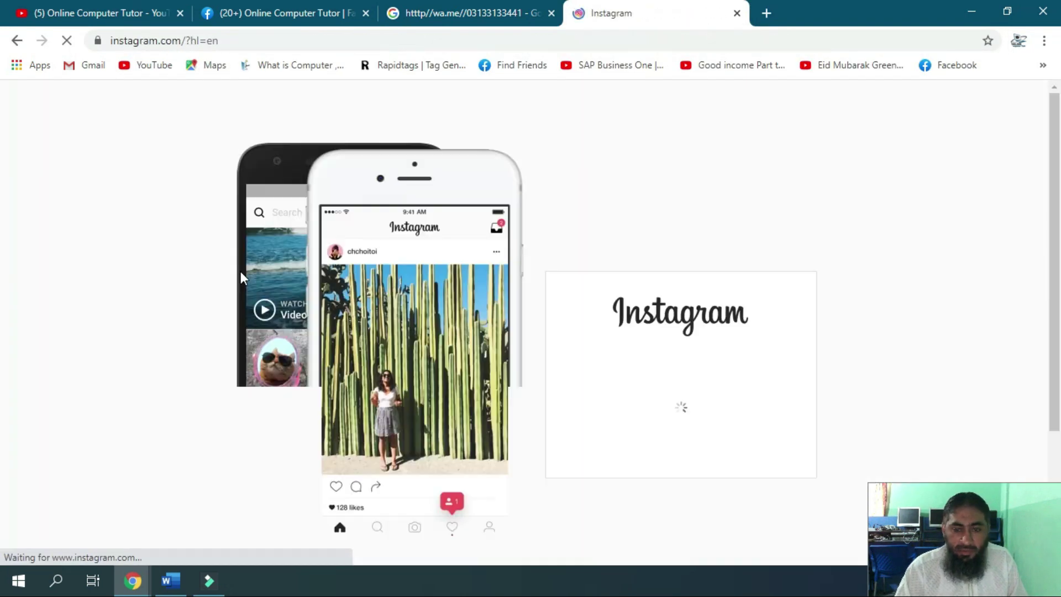
click(656, 254)
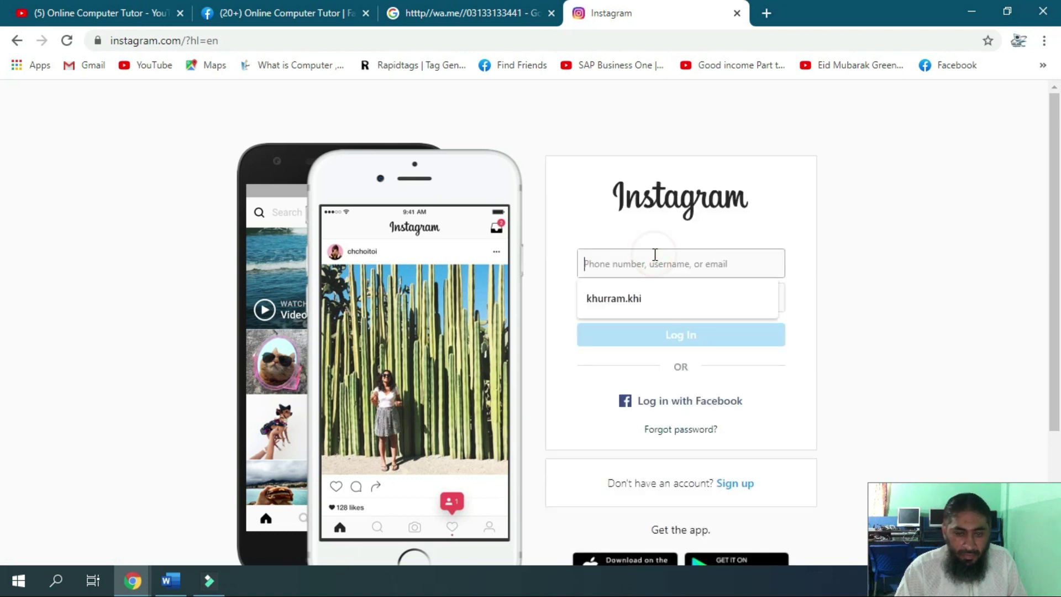
key(Down)
click(651, 301)
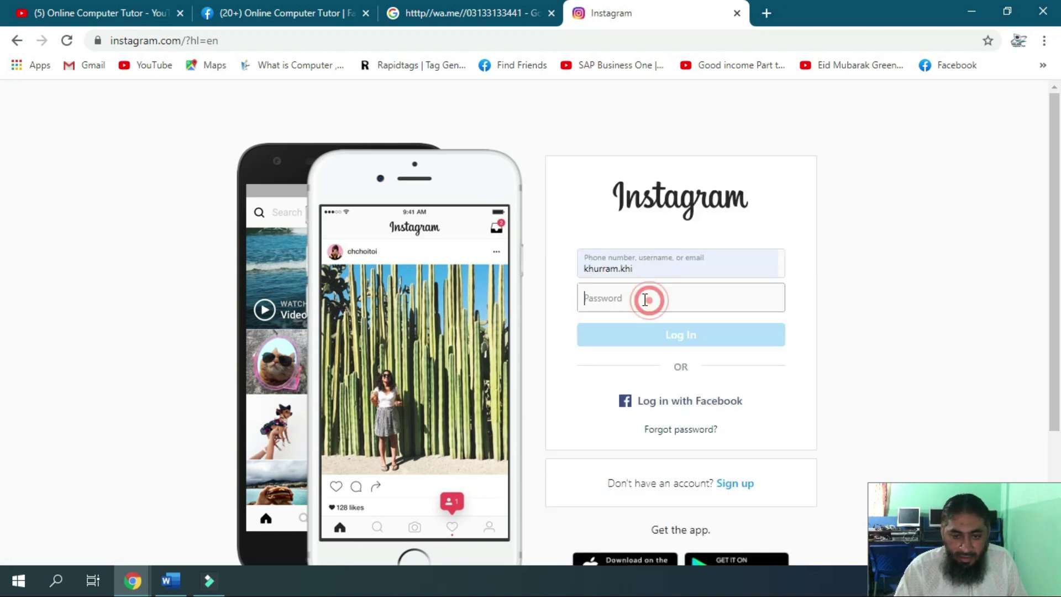
text(***)
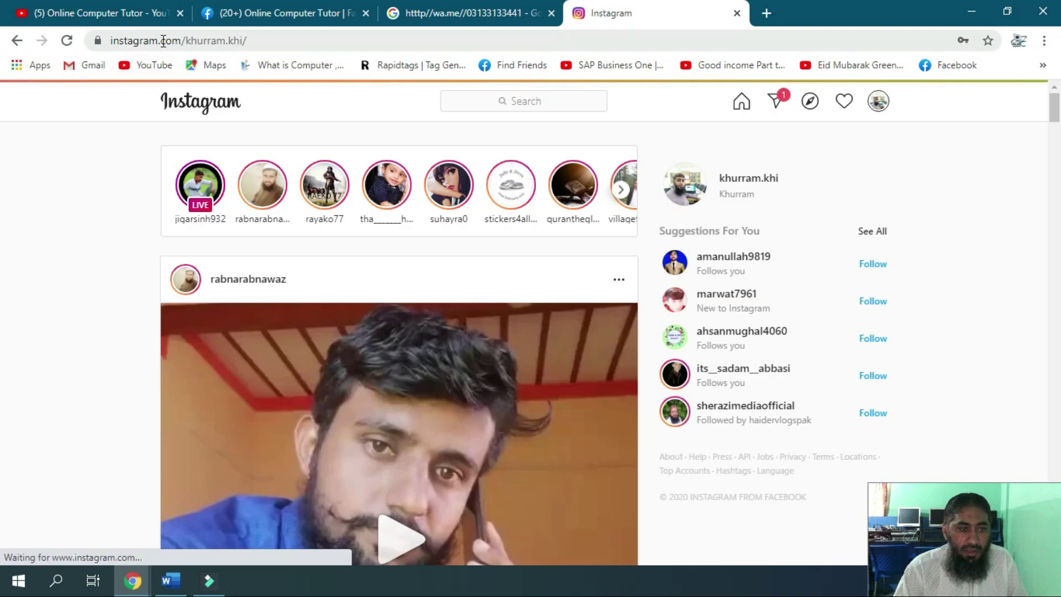
Select the Instagram profile address and return to the Insta link's URL field
drag(303, 40, 90, 40)
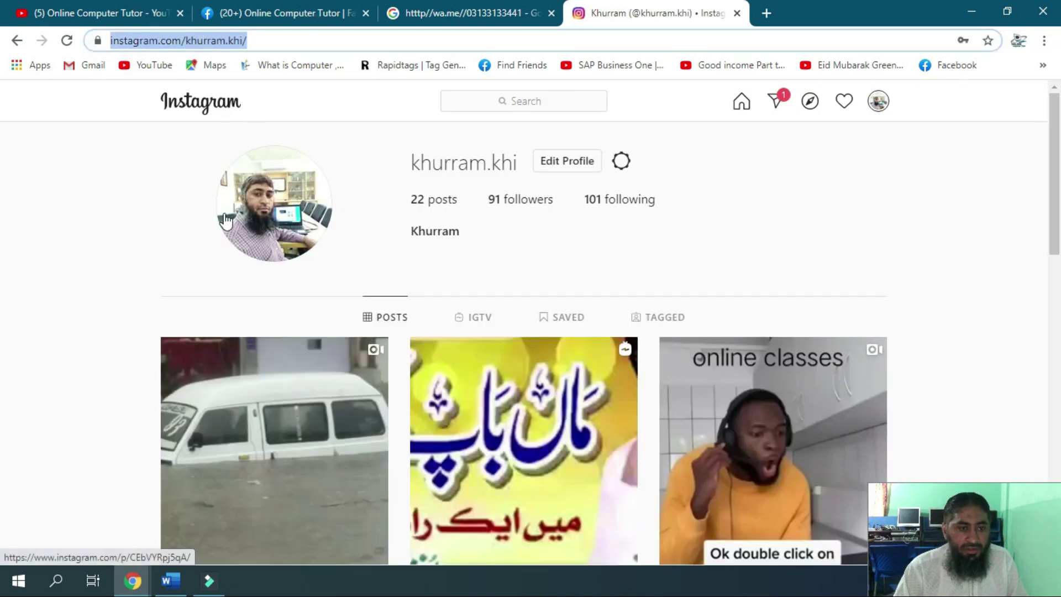
click(138, 12)
click(622, 412)
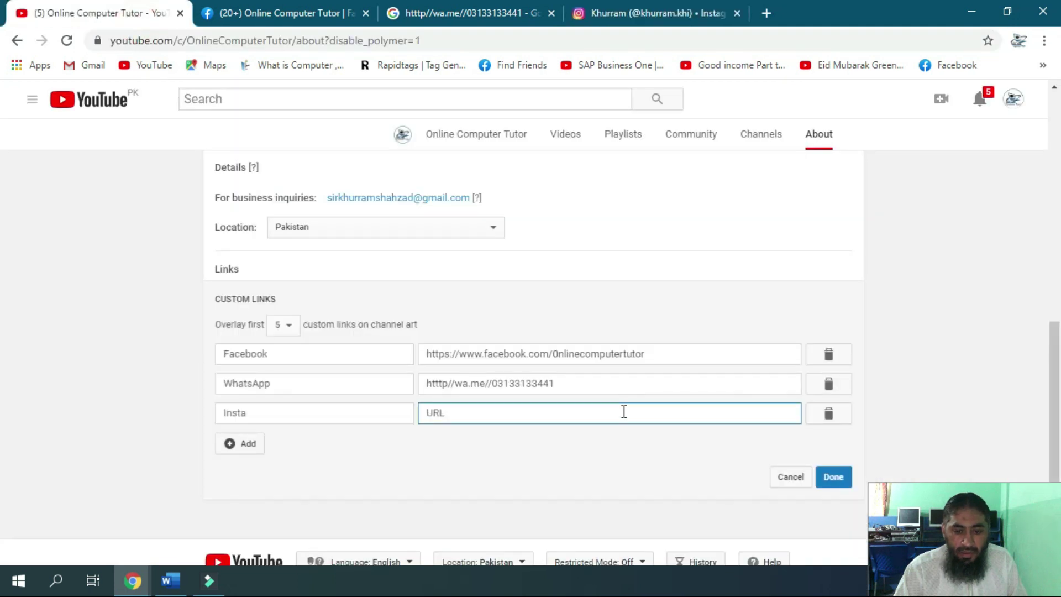
Paste the Instagram profile address as the Insta URL, then add a fourth link titled Twitter
key(ctrl+v)
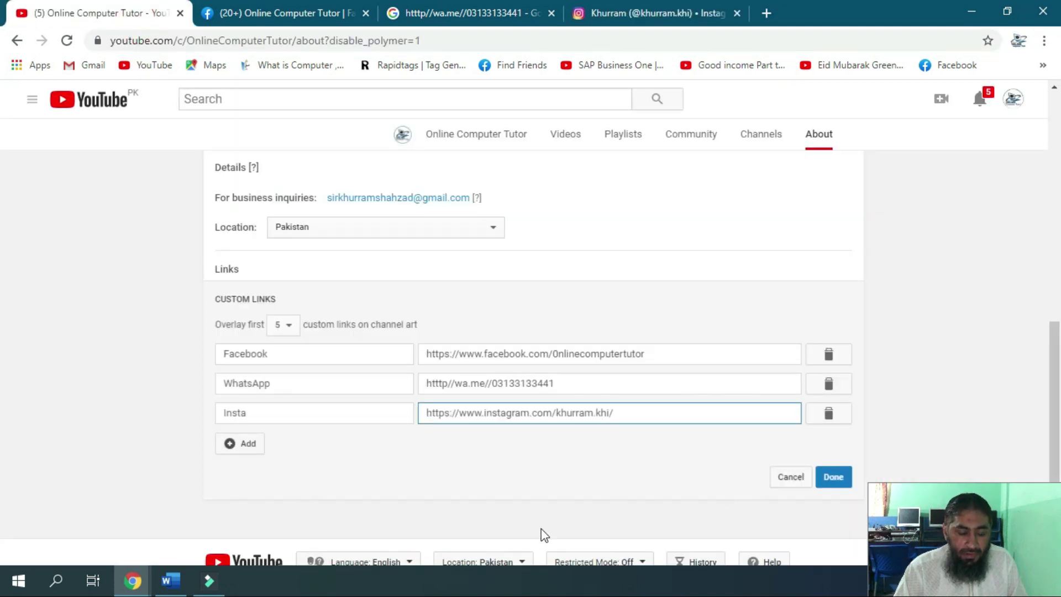
click(238, 444)
click(271, 409)
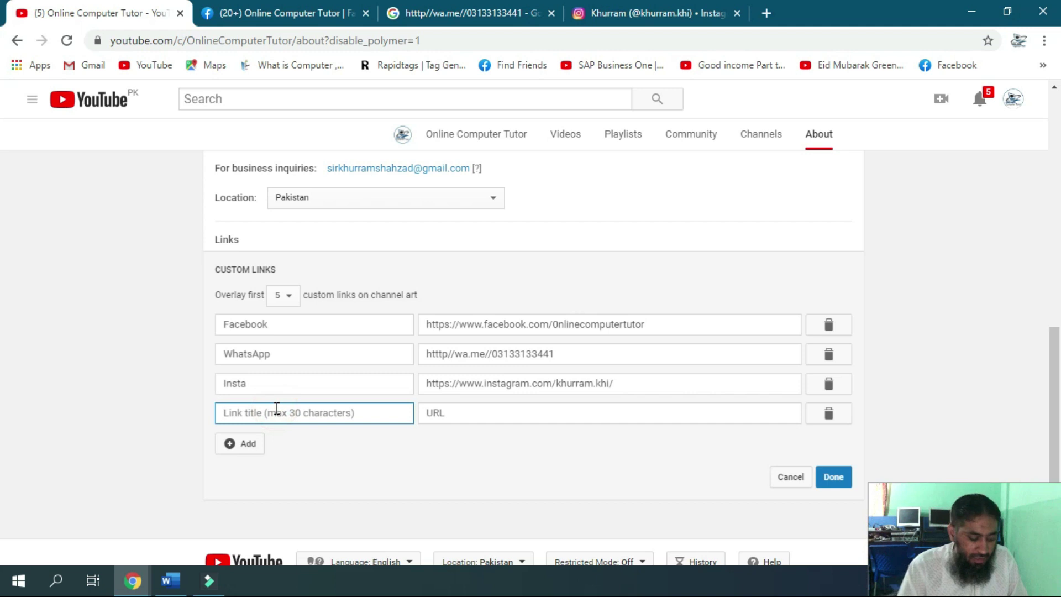
text(Twiter)
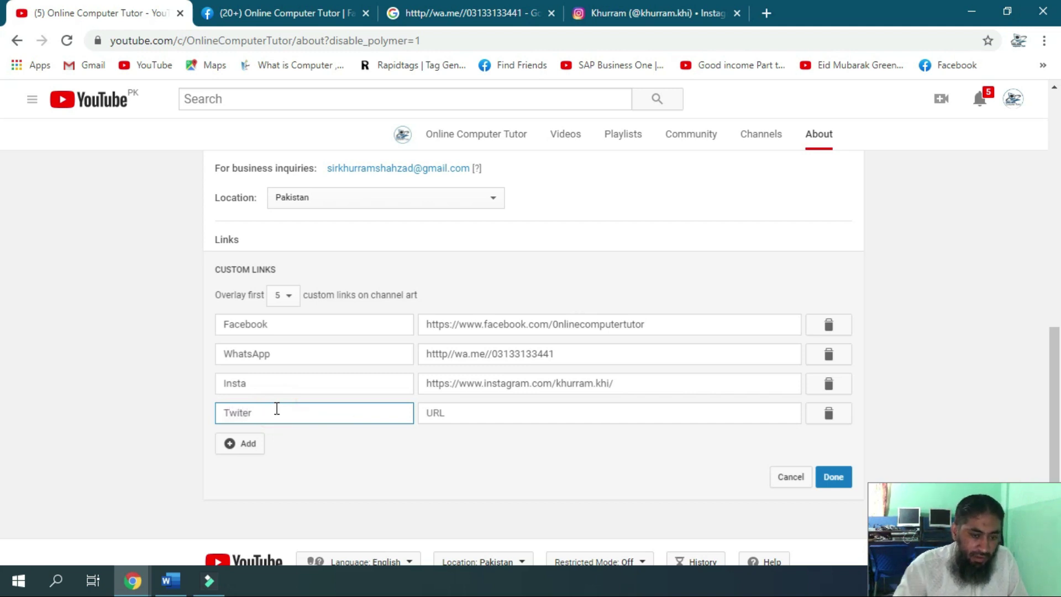
right_click(241, 411)
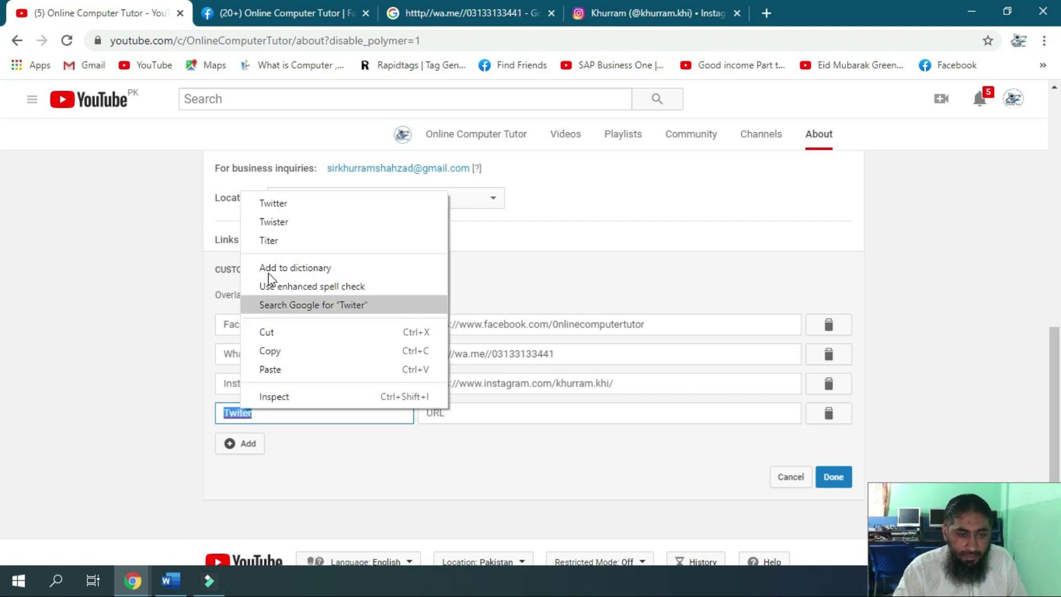
click(289, 206)
click(485, 416)
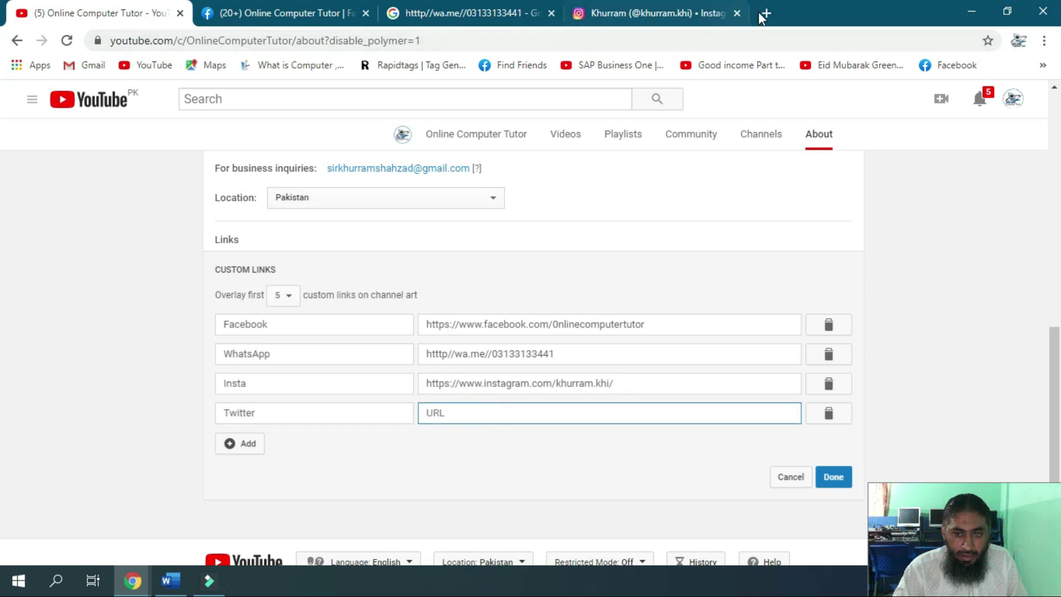
click(766, 13)
Open twitter.com from a search for twiter and sign in
text(twiter)
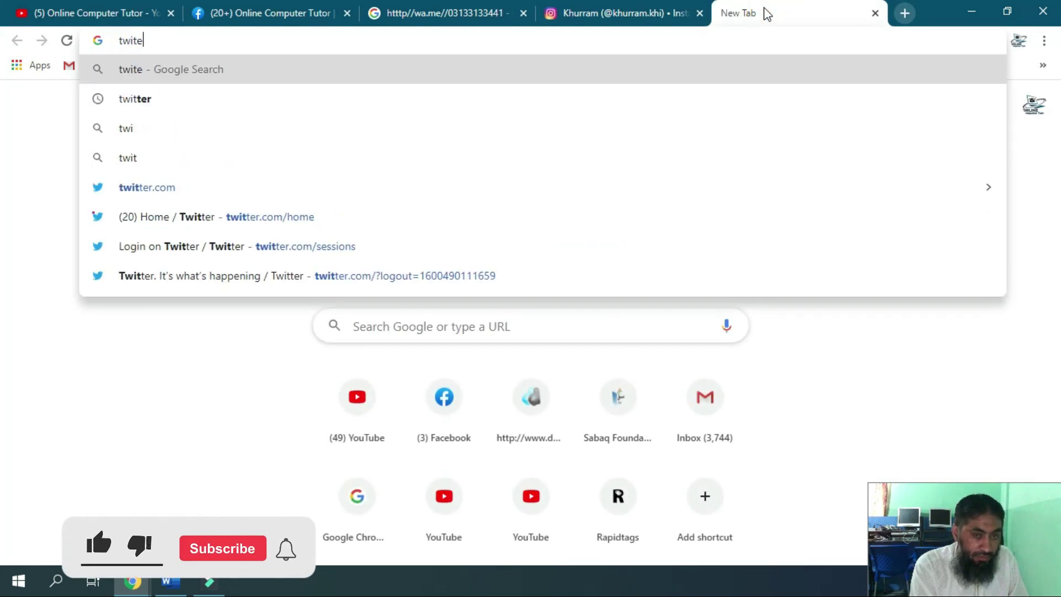
key(Return)
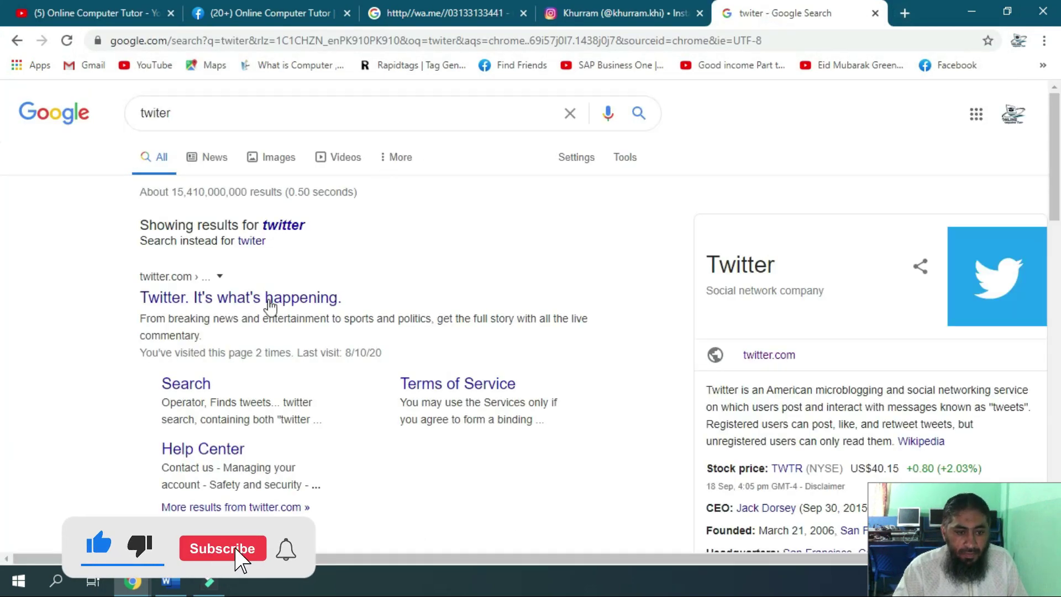
click(265, 298)
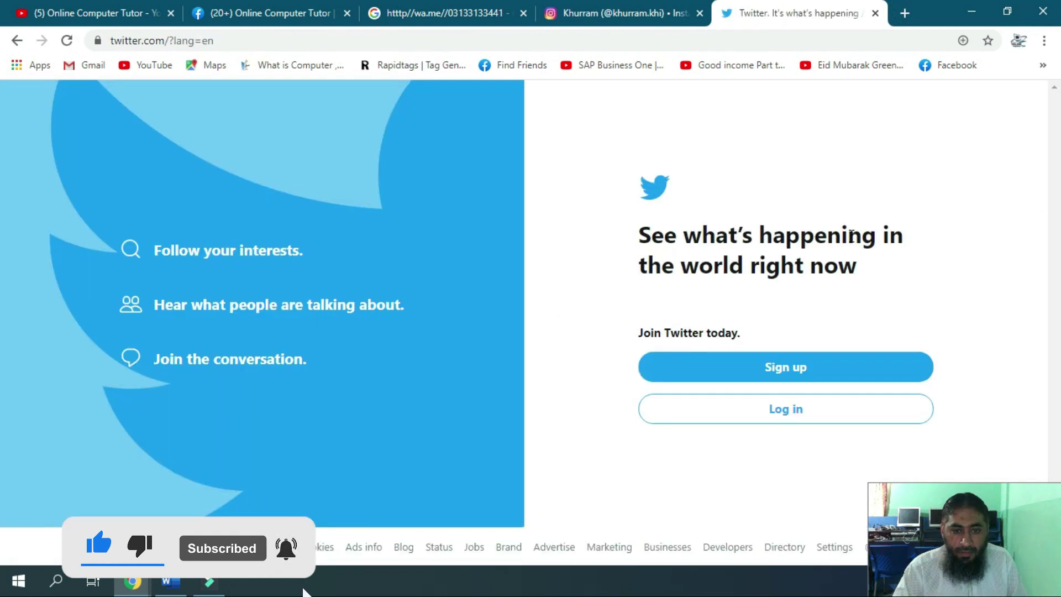
click(791, 420)
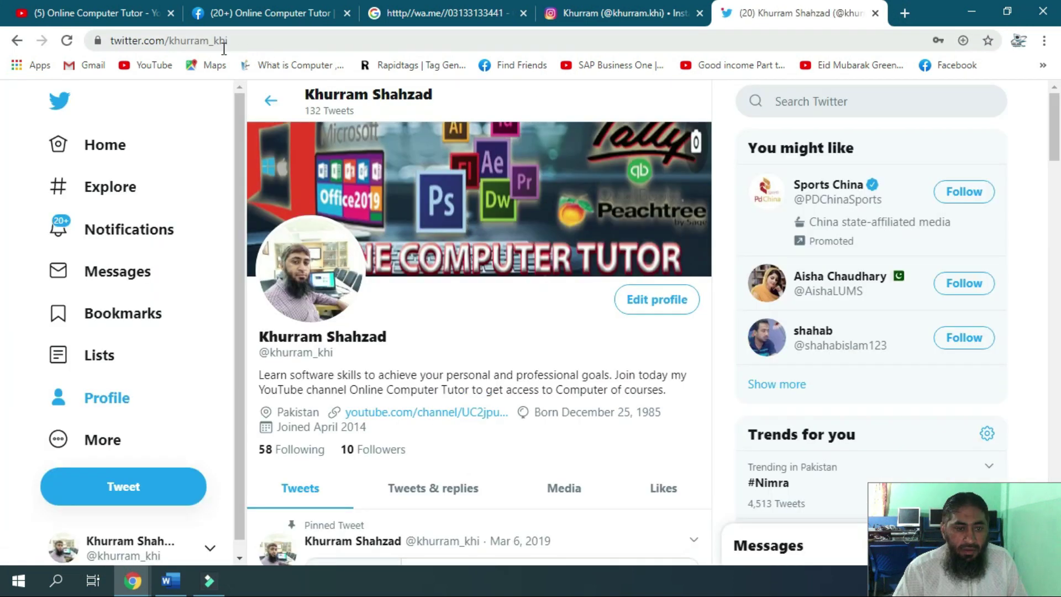
Copy the Twitter profile address and paste it into the Twitter link's URL field
drag(261, 37, 44, 46)
right_click(158, 42)
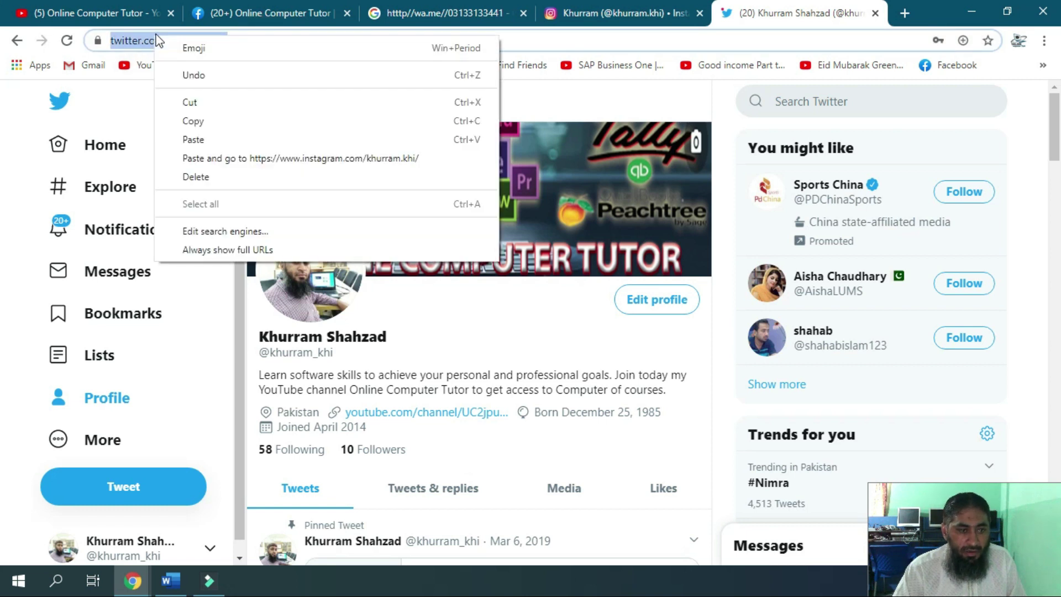
click(210, 124)
click(89, 13)
click(508, 406)
key(ctrl+v)
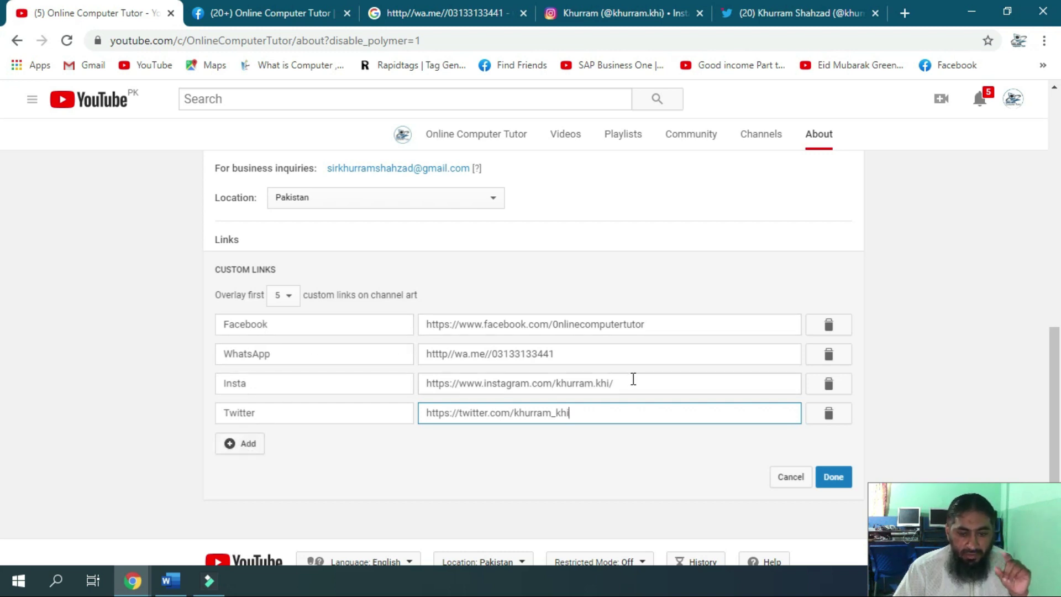
Publish the Facebook, WhatsApp, Insta and Twitter custom links, then open and close the account menu
click(833, 477)
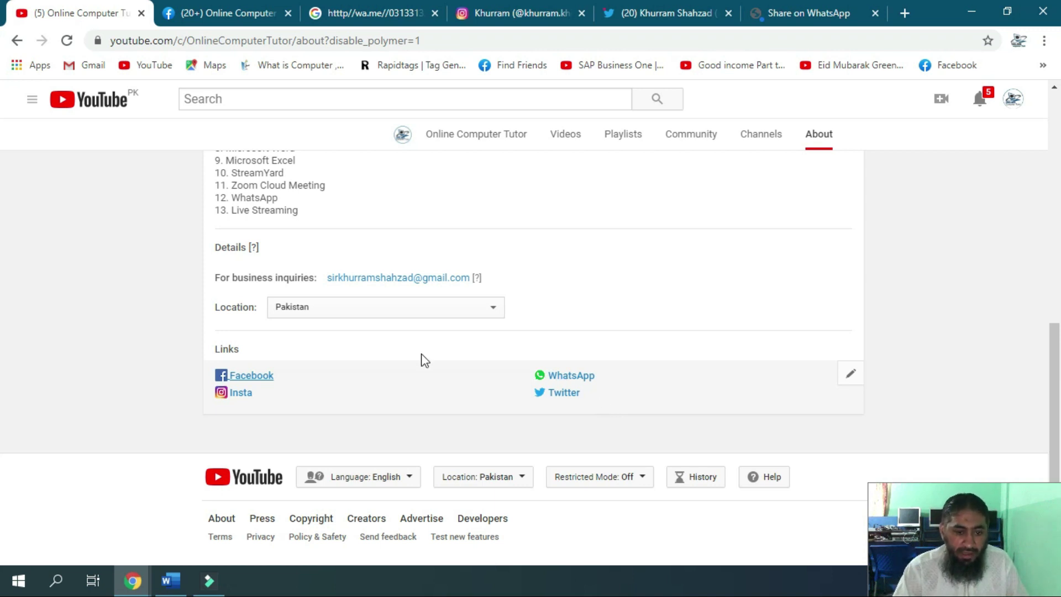
click(1013, 100)
click(757, 255)
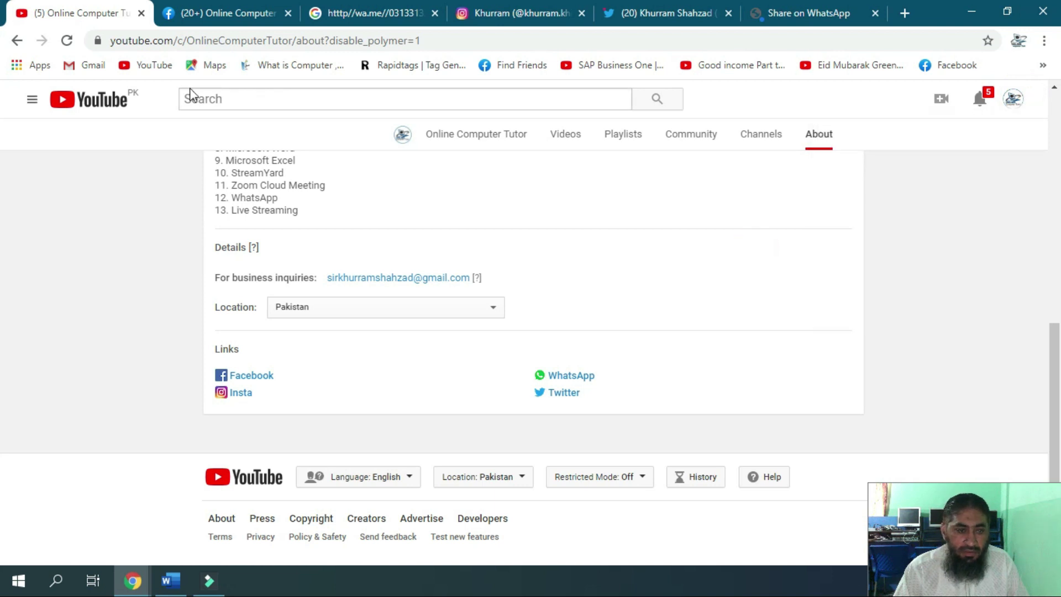
Check the banner's Facebook, WhatsApp, Instagram and Twitter icons, then review the four links on the About page
click(137, 72)
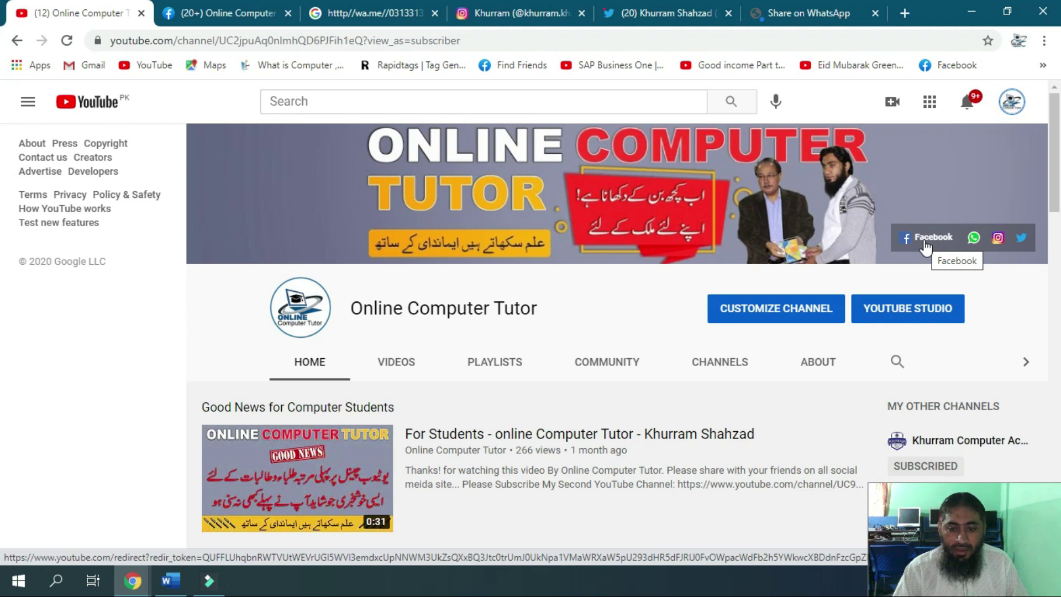
click(818, 362)
scroll(398, 456, down, 4)
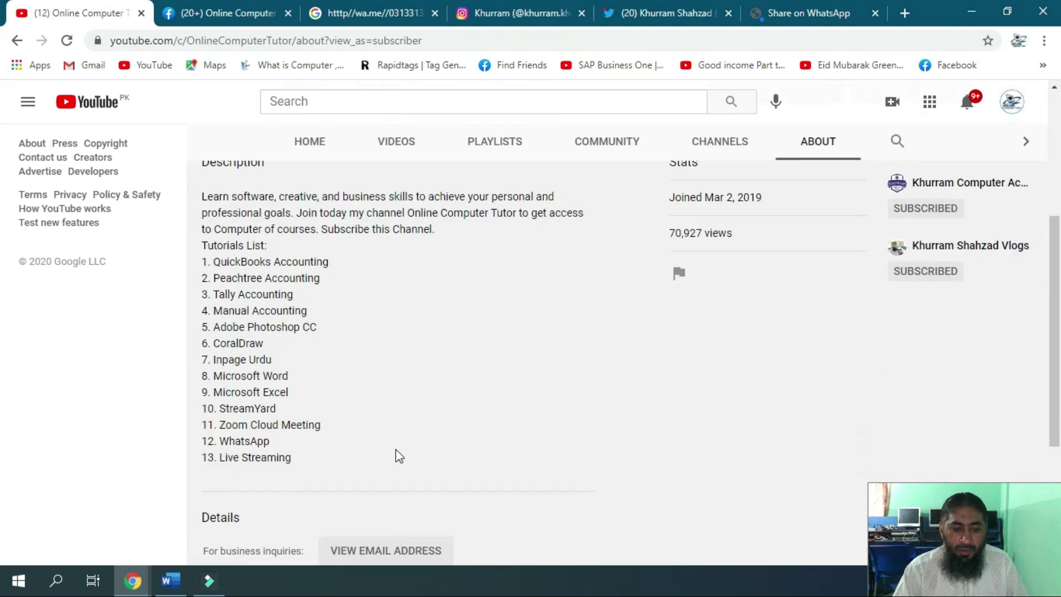
scroll(399, 456, down, 4)
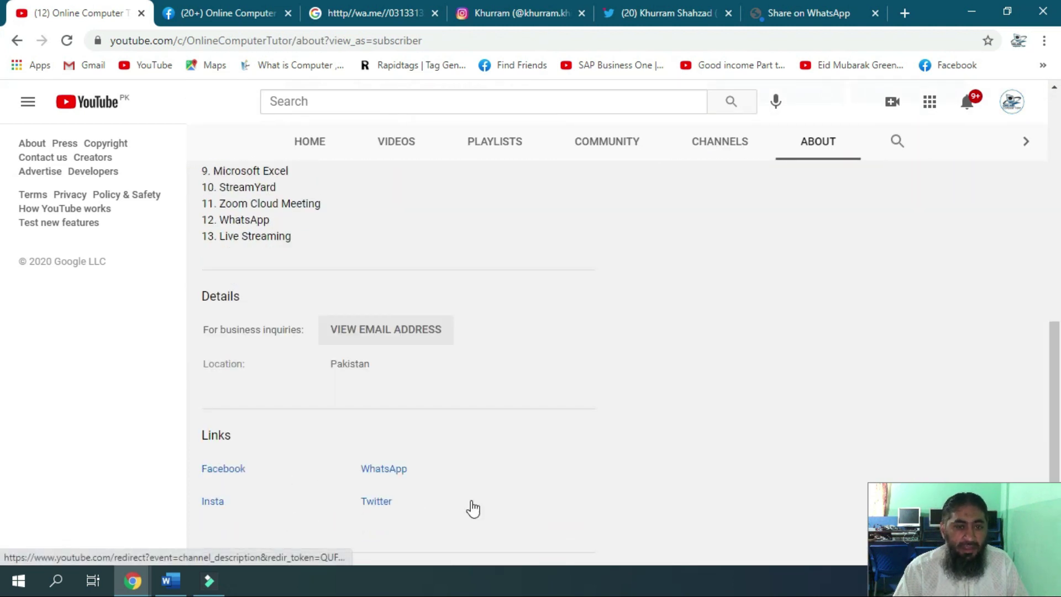